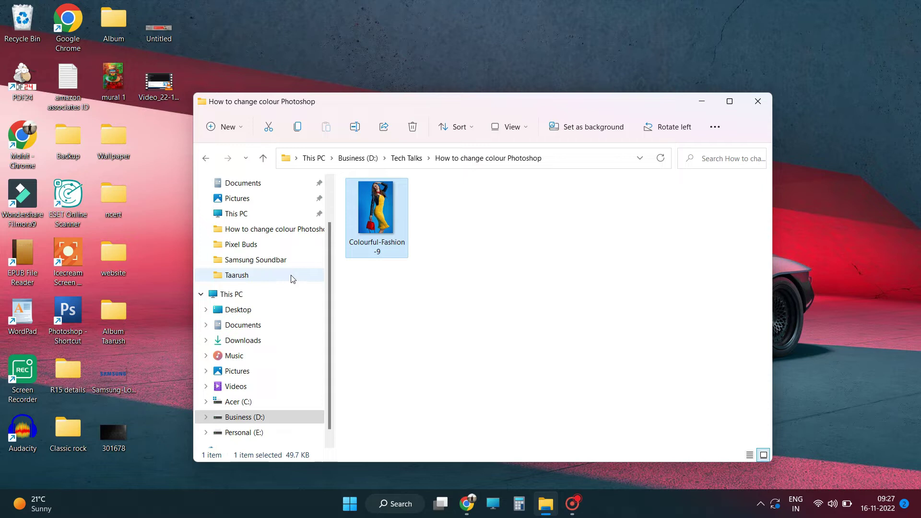
Step: Open Colourful-Fashion-9 from the How to change colour Photoshop folder in Photos
double_click(380, 222)
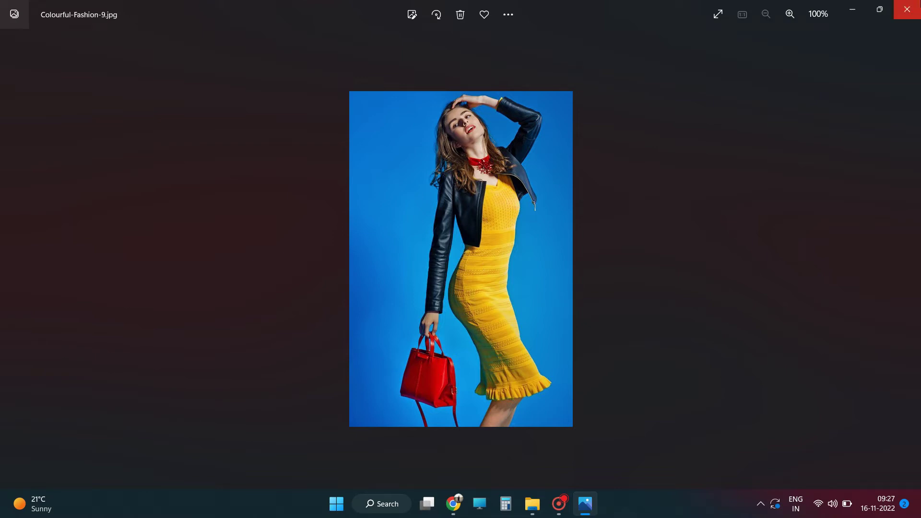
Step: Close the Photos viewer after looking over the original yellow-dress photo
left_click(907, 9)
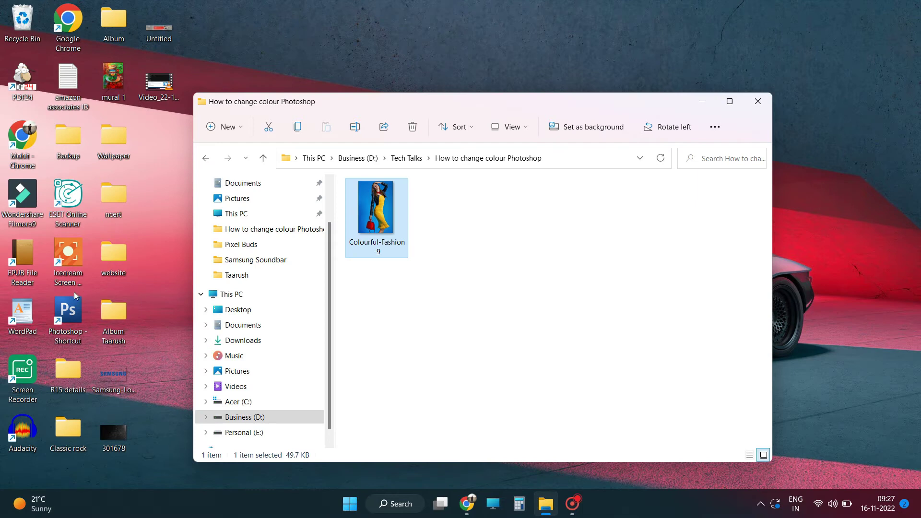
Step: Launch Photoshop, open Colourful-Fashion-9.jpg, and move its window toward the workspace centre
double_click(76, 325)
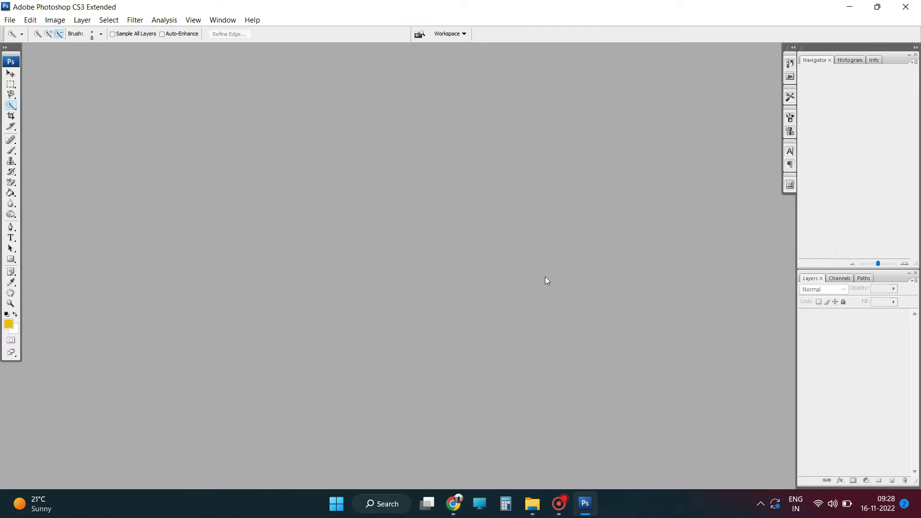
left_click(532, 504)
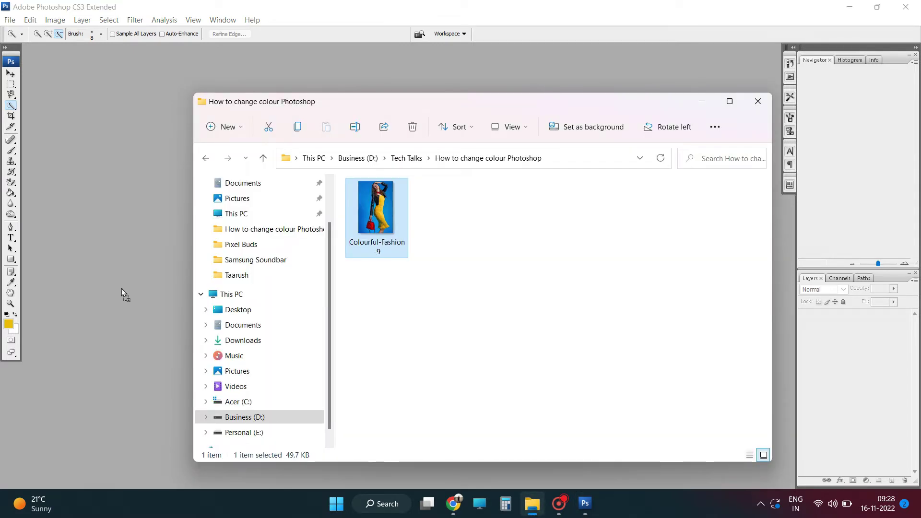
key("Return")
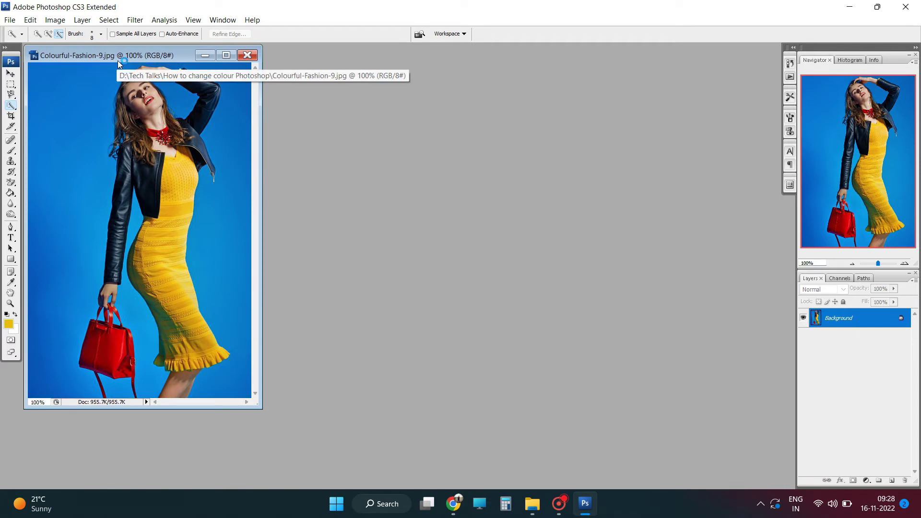
left_click_drag(108, 54, 259, 84)
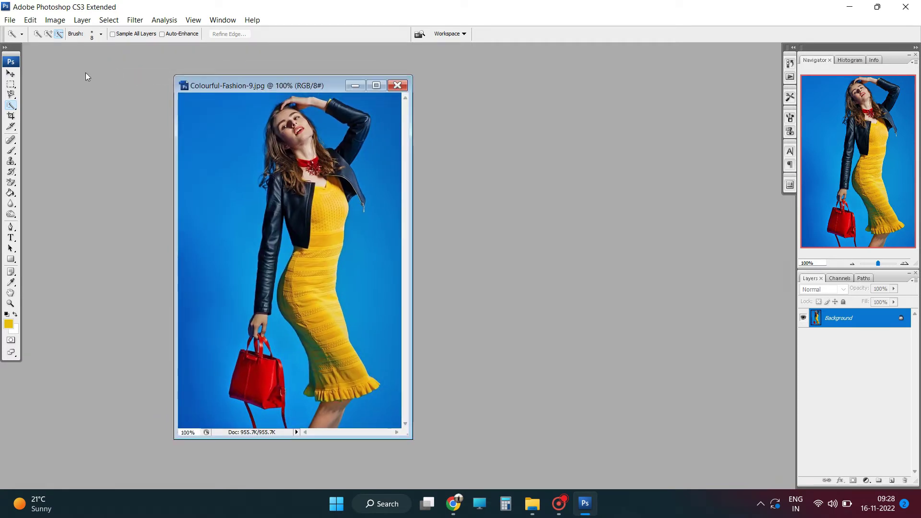
Step: Start Replace Color and sample the dress's yellow after trying the handbag and background
left_click(57, 21)
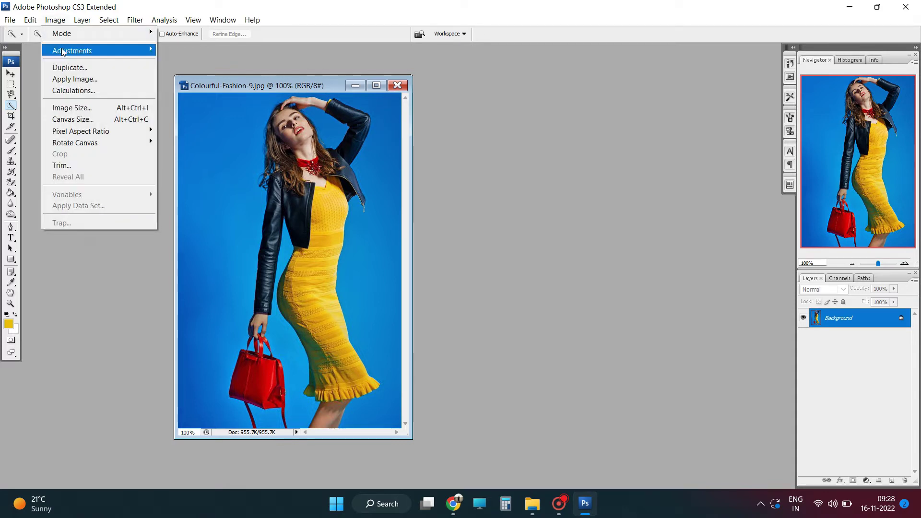
mouse_move(72, 50)
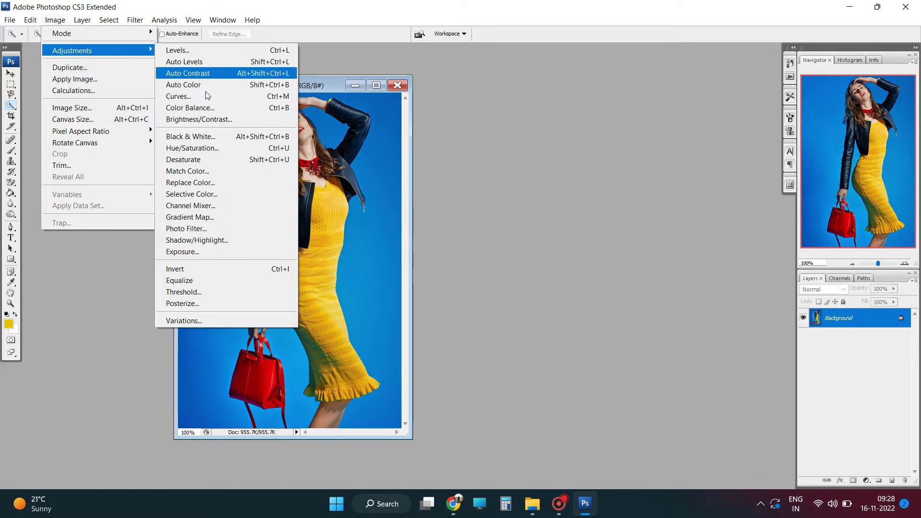
left_click(213, 185)
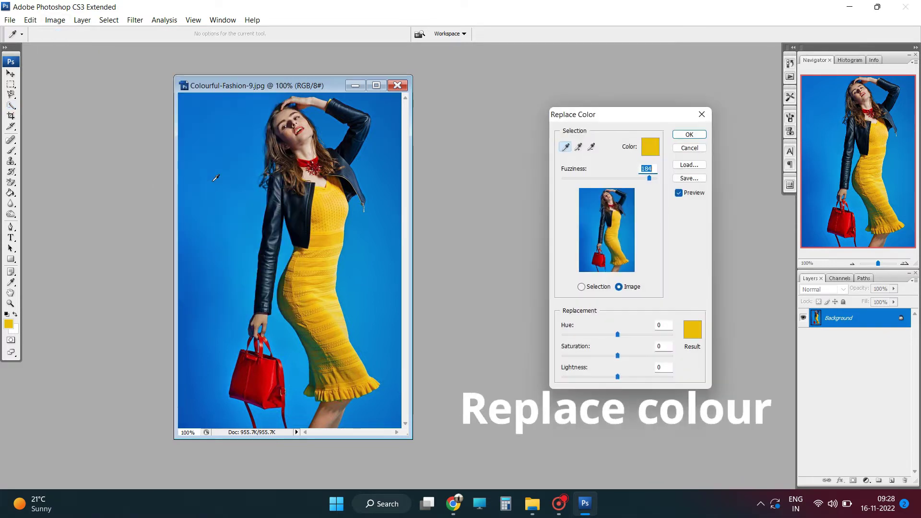
left_click_drag(649, 115, 533, 87)
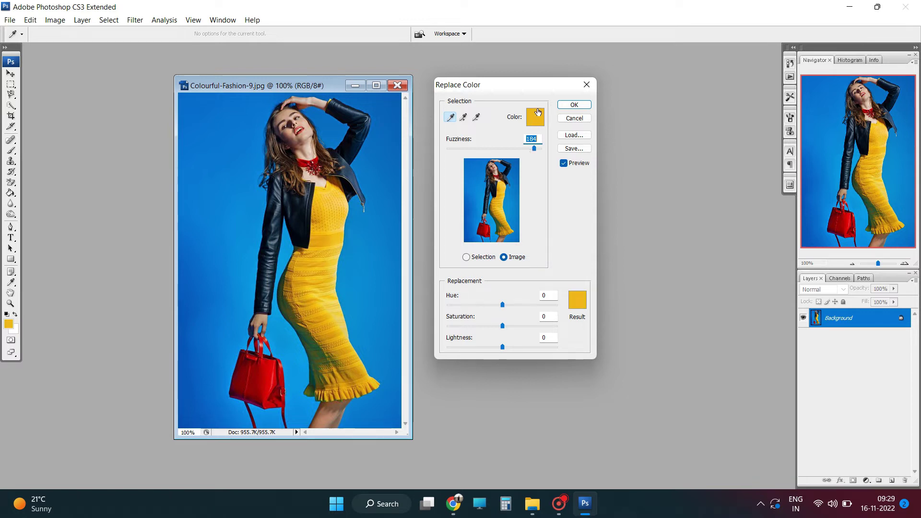
left_click(264, 380)
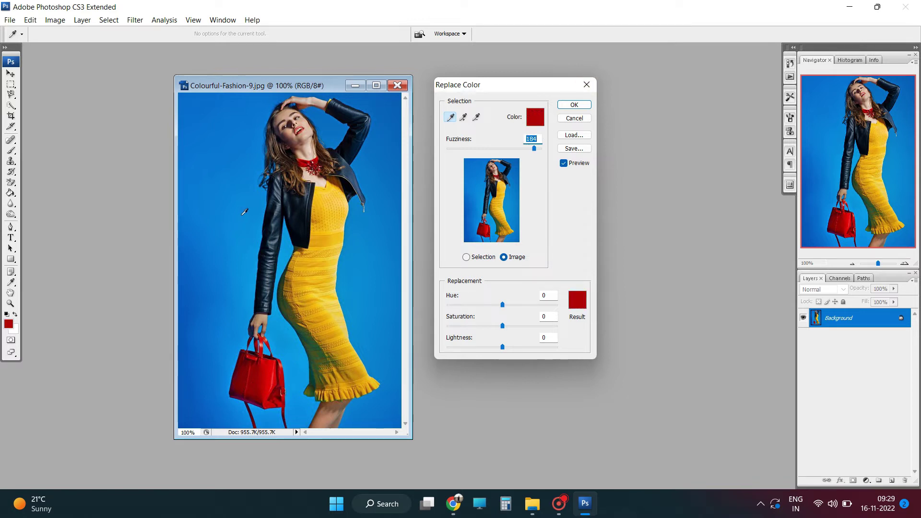
left_click(225, 211)
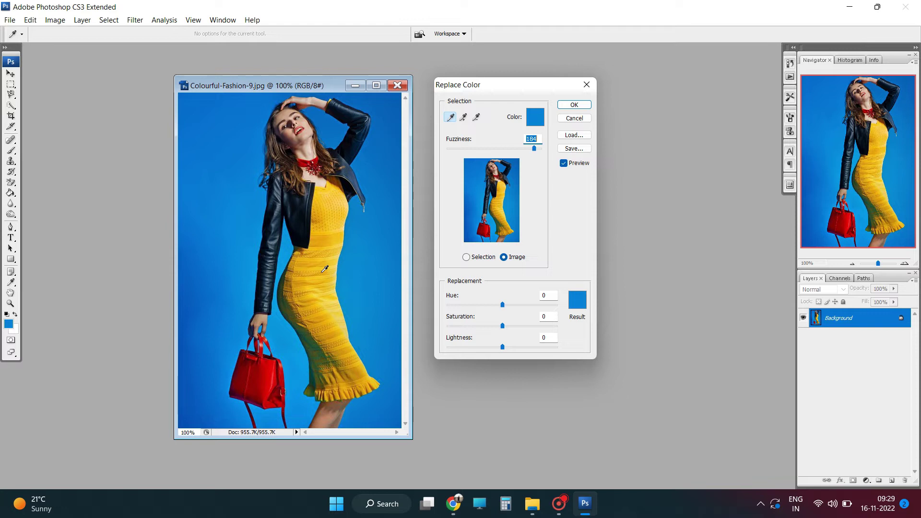
left_click(329, 237)
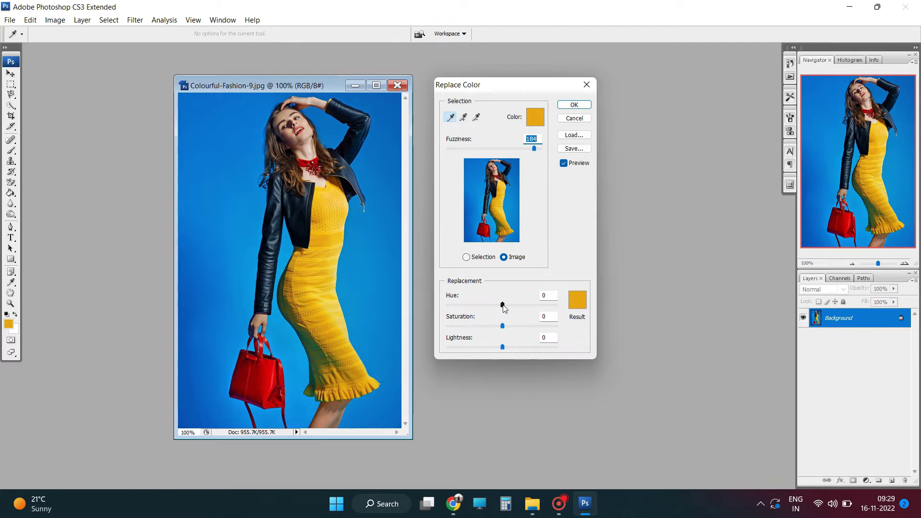
Step: Set the replacement hue to -43 and saturation to +30, turning the dress red
mouse_move(502, 305)
left_mouse_down()
mouse_move(450, 317)
mouse_move(549, 307)
mouse_move(492, 322)
left_mouse_up()
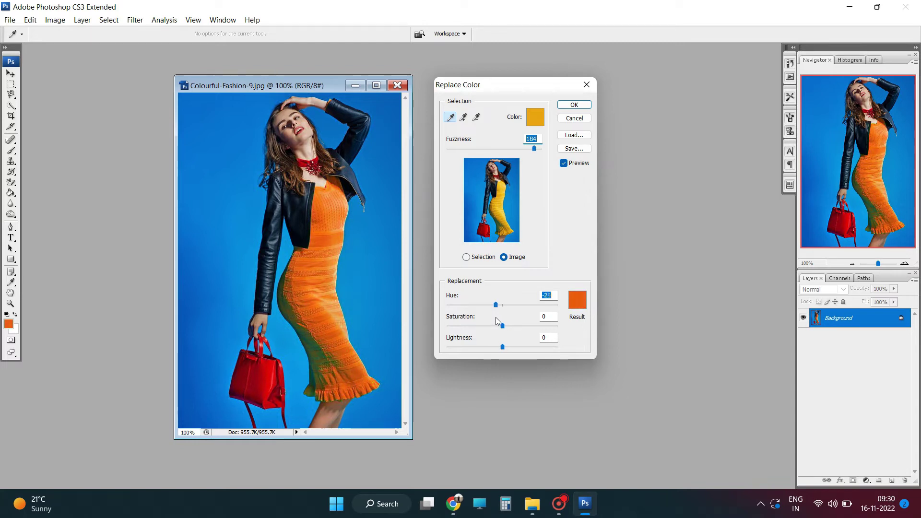
left_click_drag(491, 321, 488, 321)
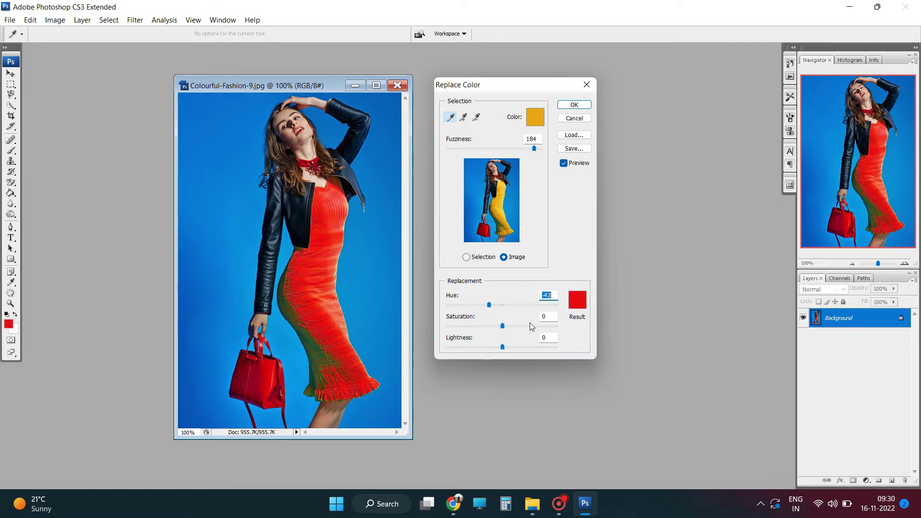
left_click_drag(503, 326, 503, 328)
mouse_move(503, 328)
left_mouse_down()
mouse_move(482, 328)
mouse_move(520, 332)
left_mouse_up()
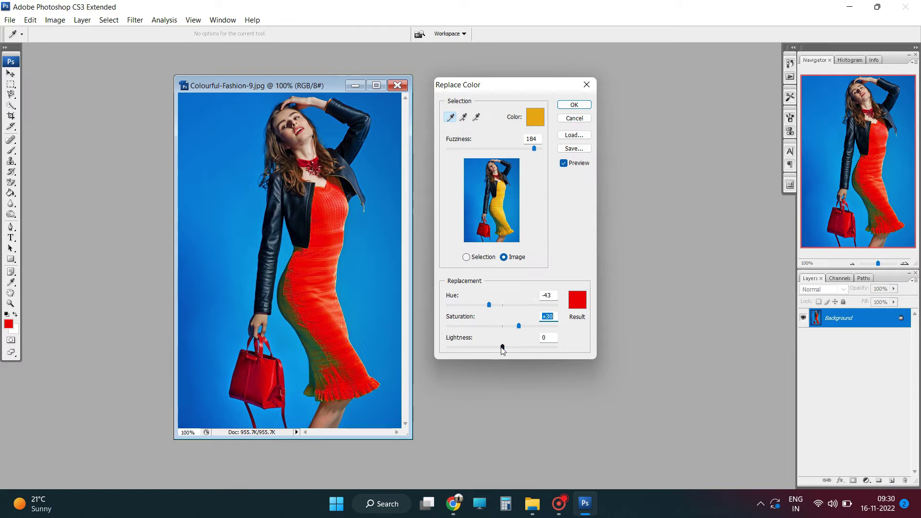
mouse_move(502, 347)
left_mouse_down()
mouse_move(442, 352)
mouse_move(559, 345)
mouse_move(502, 355)
left_mouse_up()
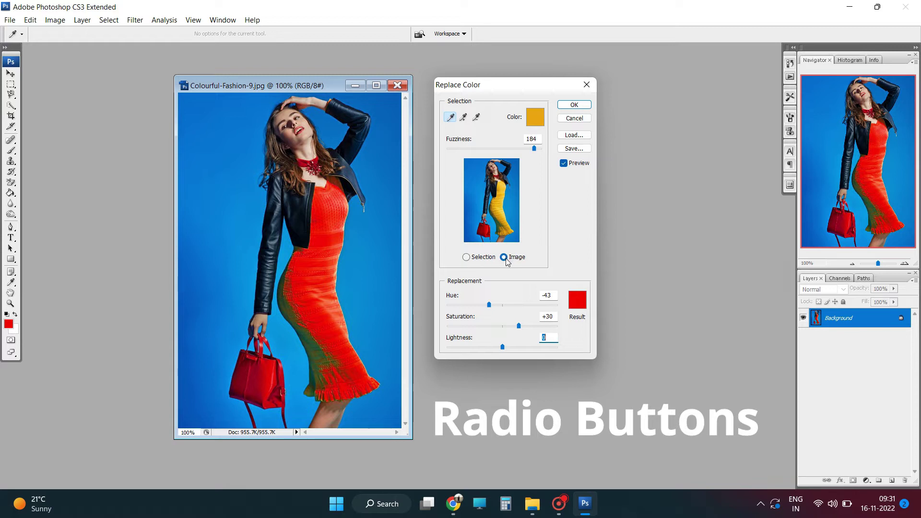
Step: Check the dress mask in Selection view, then apply the red recolour
left_click(466, 258)
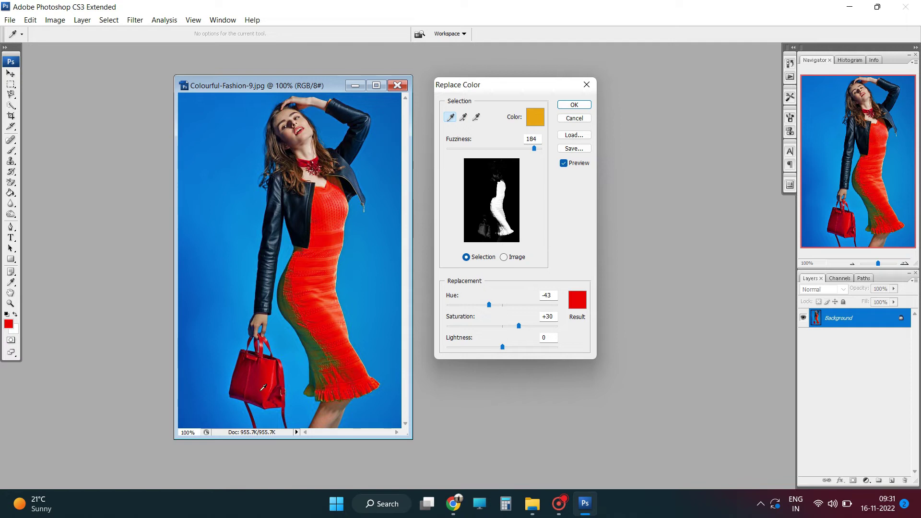
left_click(575, 105)
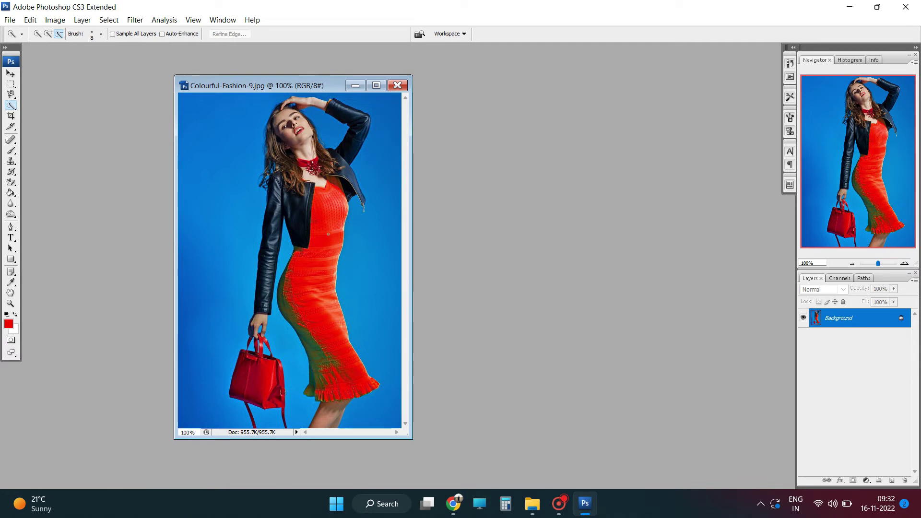
right_click(11, 106)
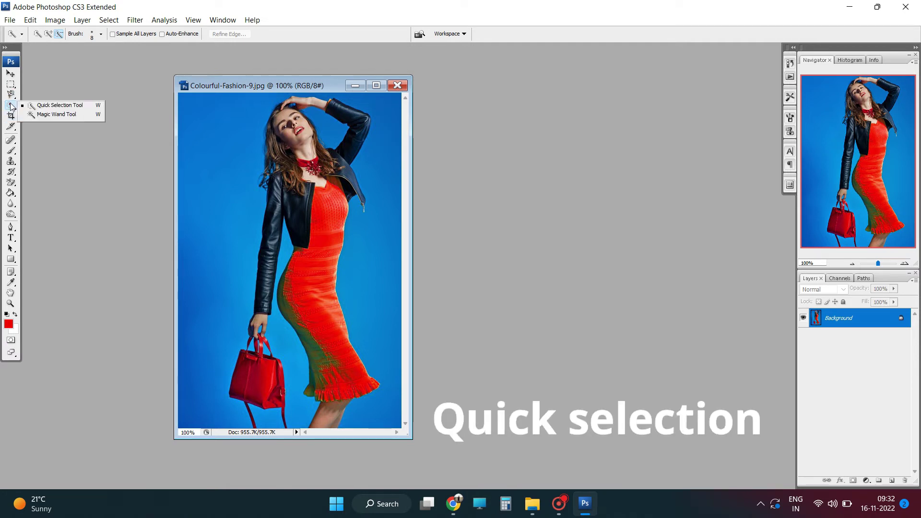
left_click(52, 115)
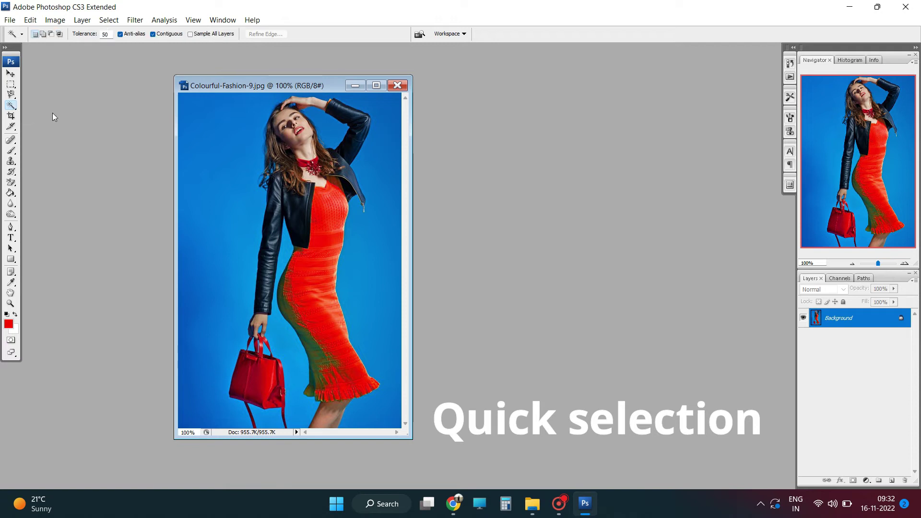
right_click(11, 106)
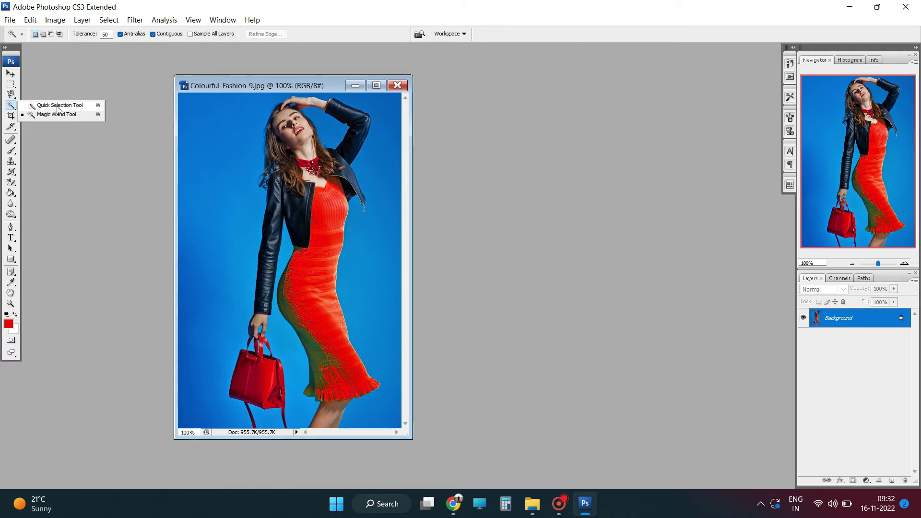
left_click(57, 106)
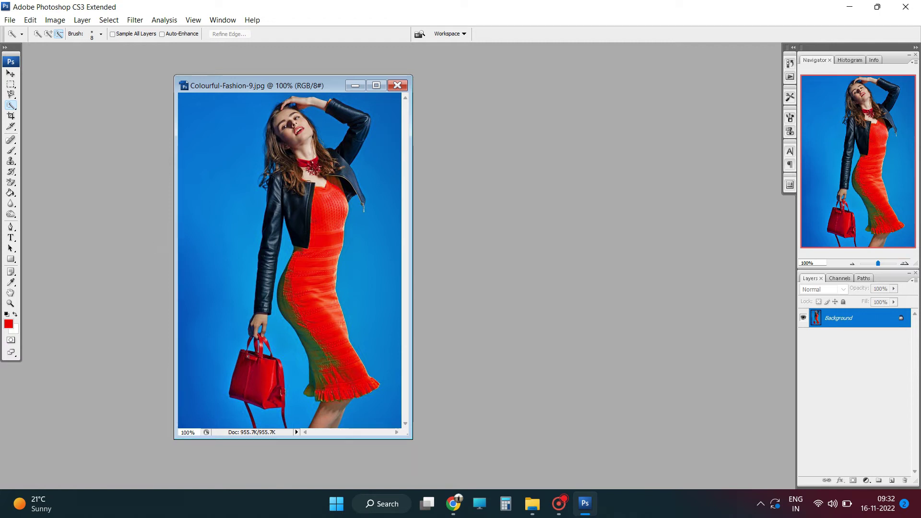
Step: Quick-select the red handbag and its strap, zooming in on the bag
left_click(254, 375)
left_click_drag(242, 365, 268, 366)
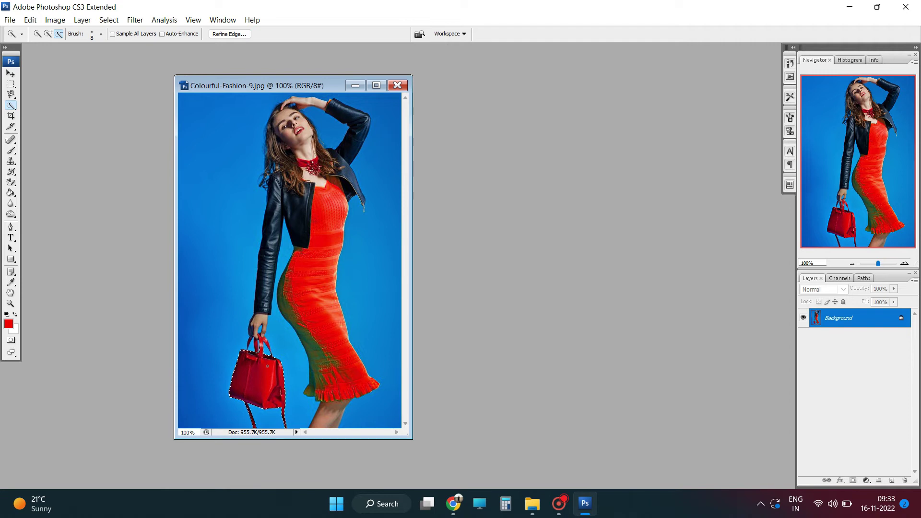
scroll(269, 368, "up", 1)
scroll(269, 368, "up", 2)
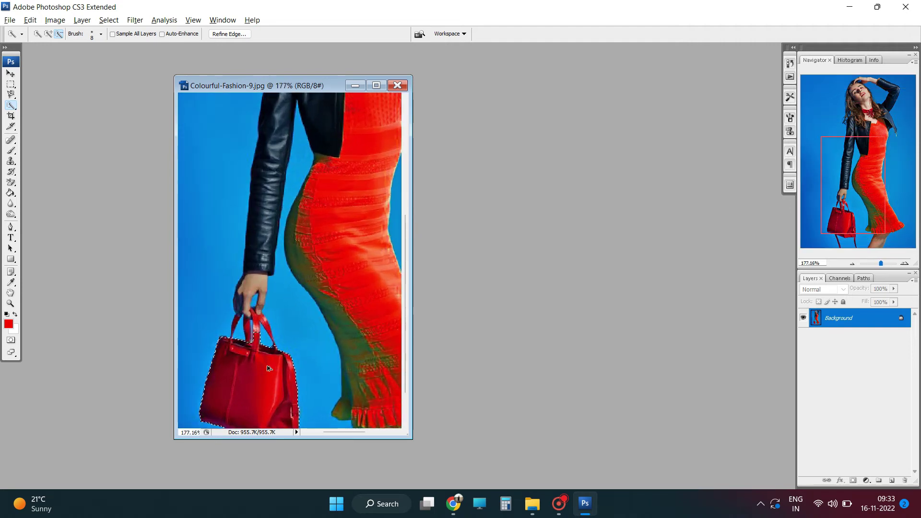
scroll(269, 369, "up", 2)
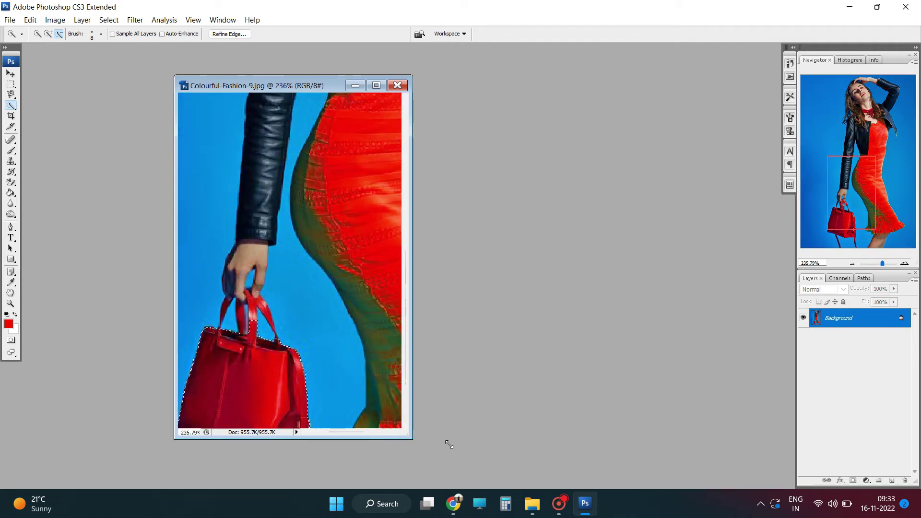
left_click_drag(407, 436, 576, 467)
scroll(247, 369, "up", 1)
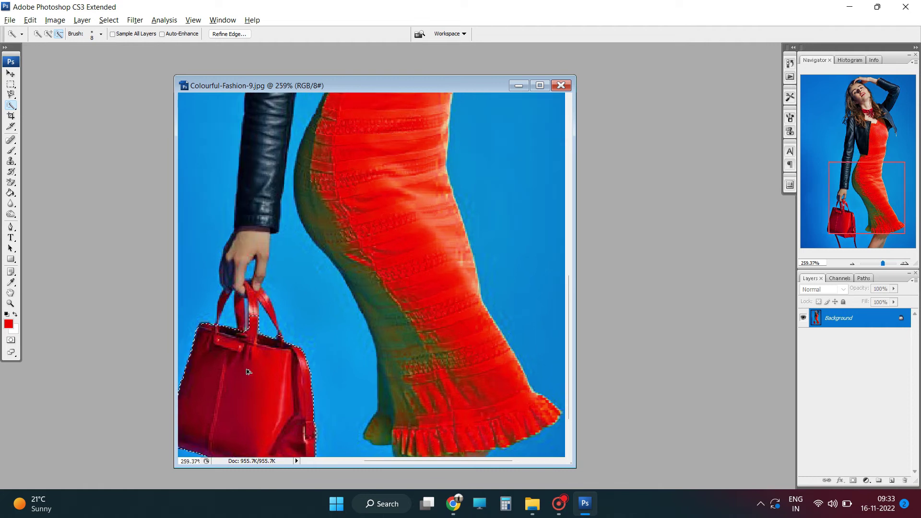
scroll(247, 369, "up", 1)
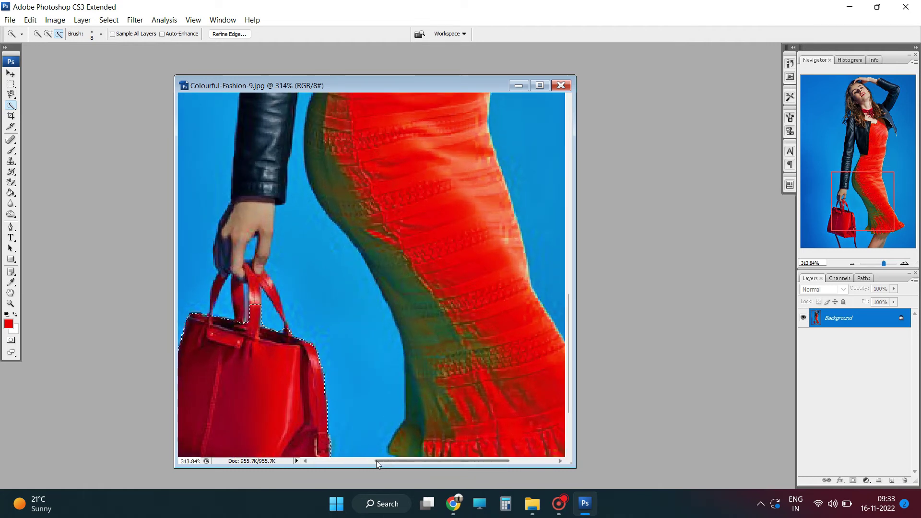
left_click_drag(389, 459, 343, 460)
scroll(373, 368, "down", 1)
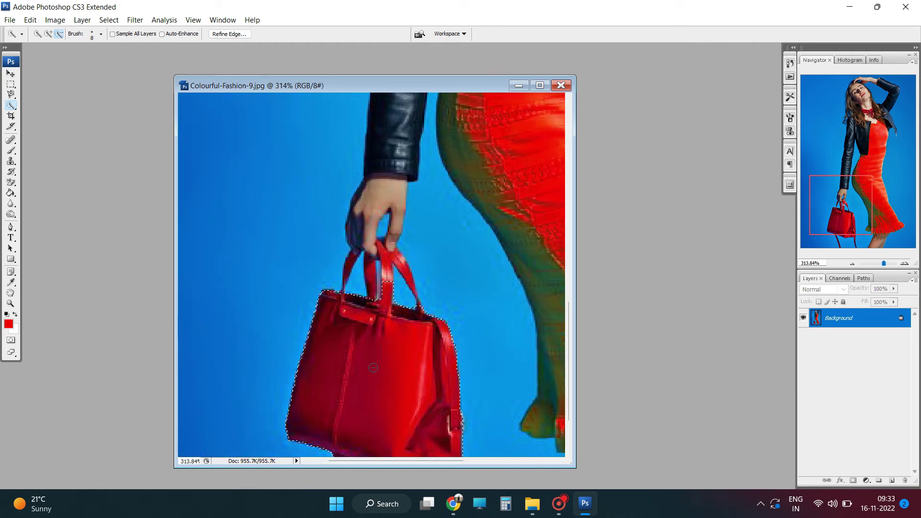
scroll(390, 259, "up", 1)
scroll(390, 259, "up", 1)
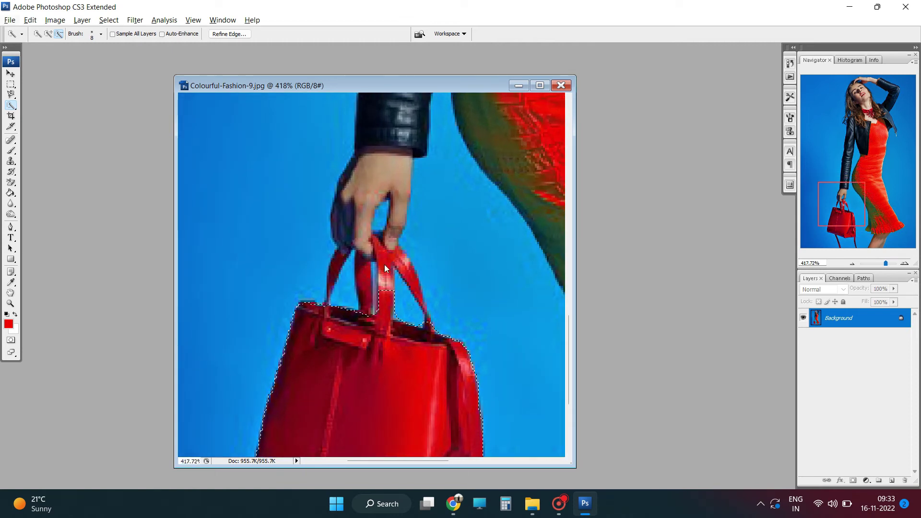
Step: In Add to selection mode, add both bag handles to the selection
left_click(49, 35)
left_click(49, 34)
mouse_move(388, 277)
left_mouse_down()
mouse_move(382, 253)
mouse_move(386, 265)
left_mouse_up()
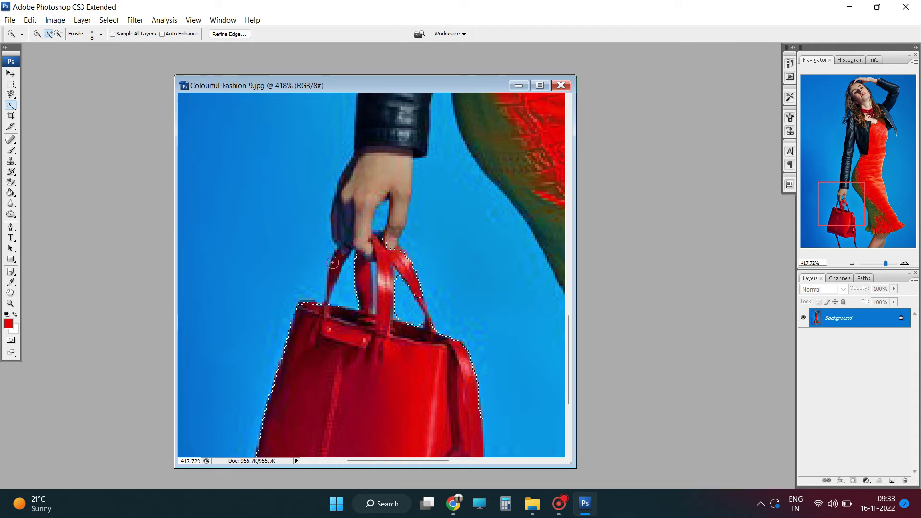
left_click_drag(333, 254, 336, 263)
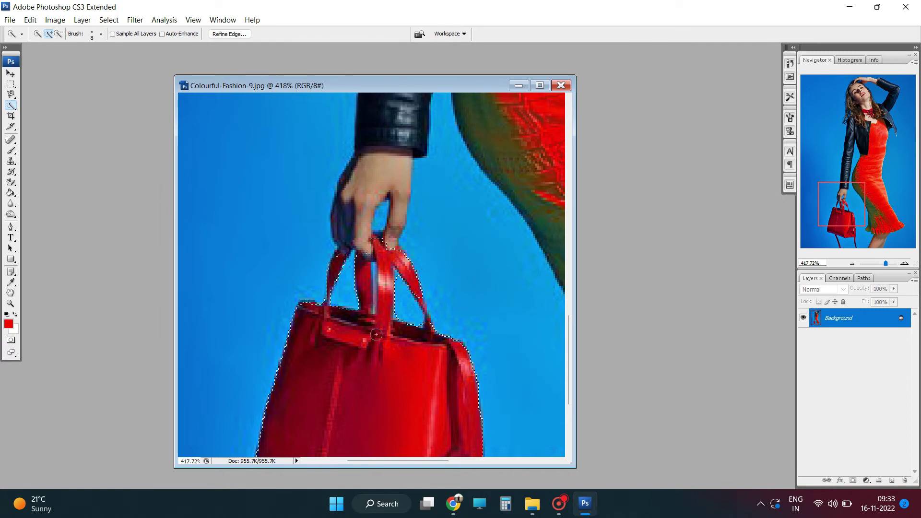
Step: Zoom back out and open Image > Adjustments > Replace Color on the handbag
scroll(409, 362, "down", 1)
scroll(410, 361, "down", 2)
scroll(410, 362, "down", 3)
scroll(410, 365, "down", 1)
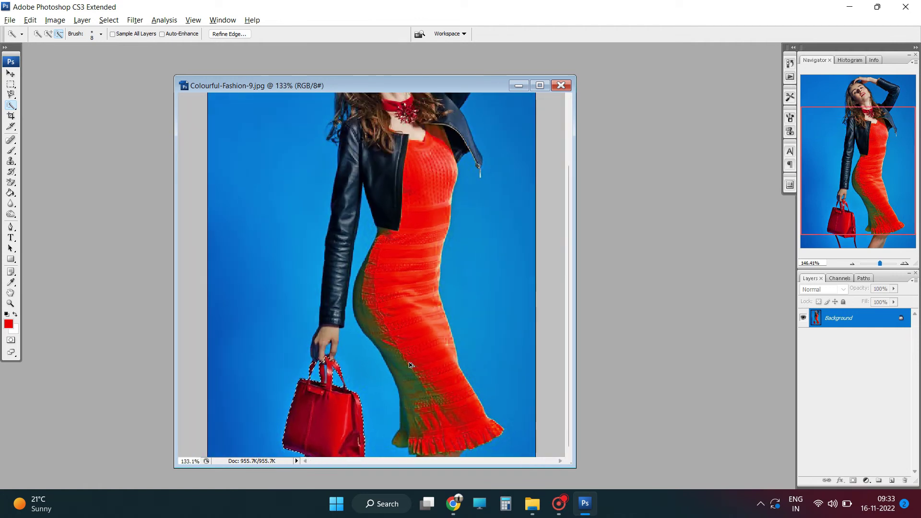
scroll(410, 364, "down", 1)
scroll(410, 365, "down", 1)
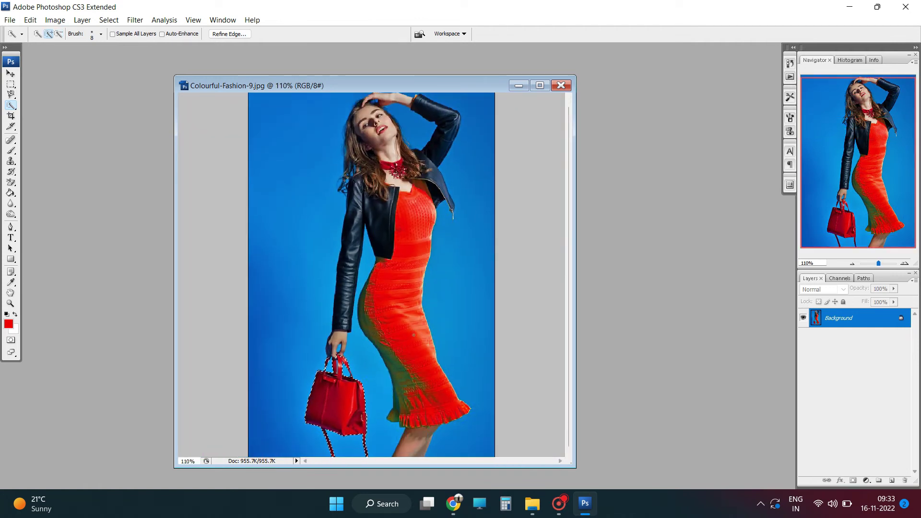
left_click(48, 21)
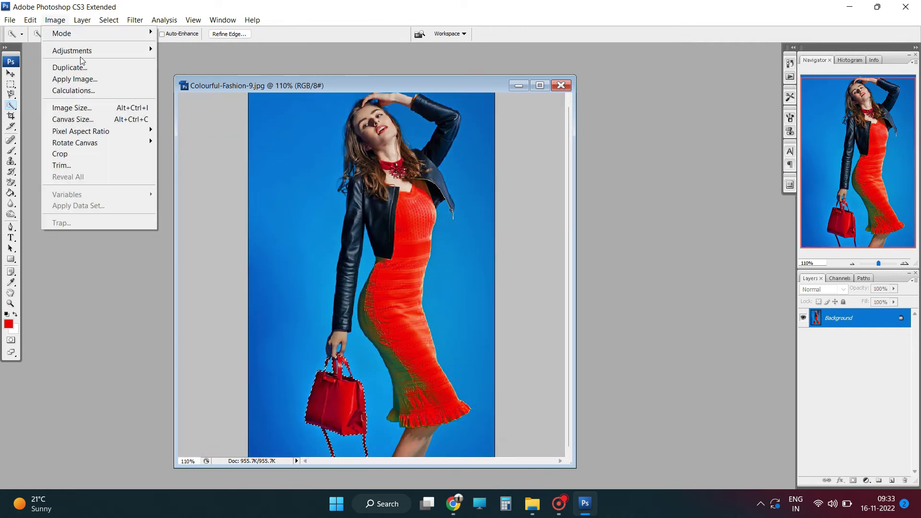
mouse_move(72, 51)
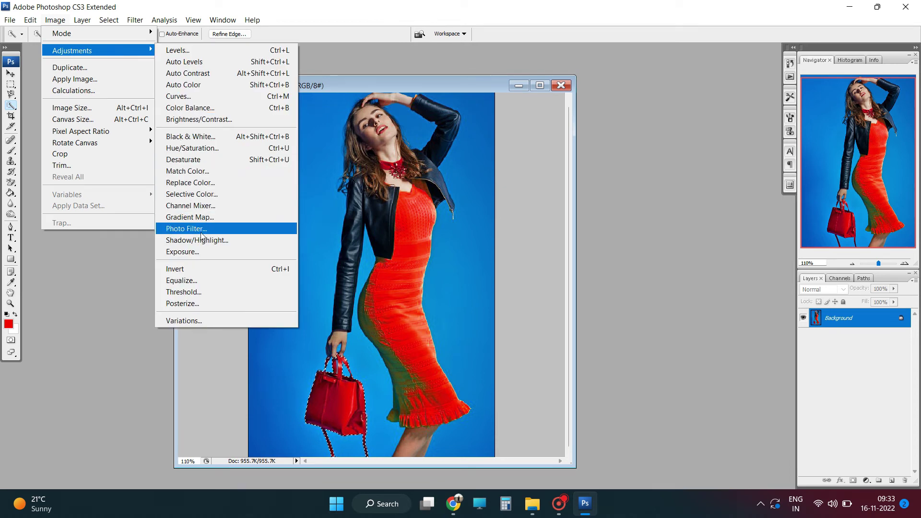
left_click(215, 182)
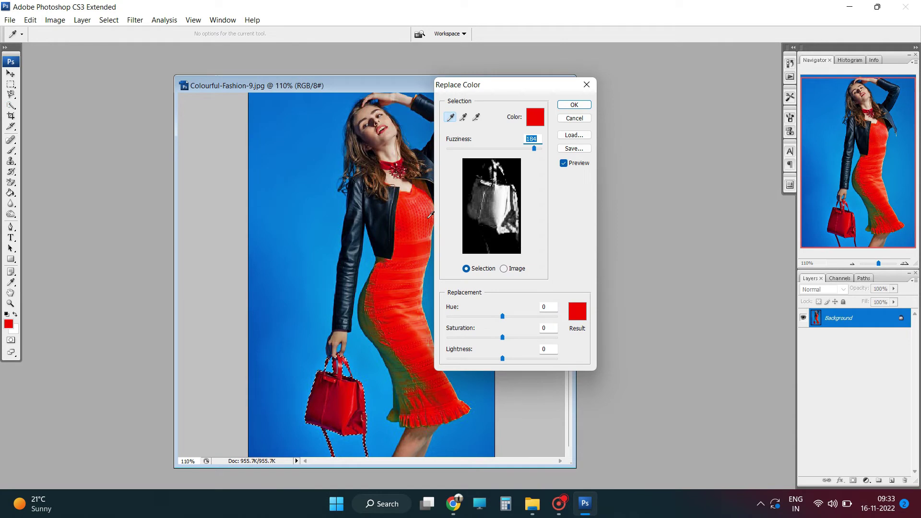
Step: Toggle the Replace Color preview between Selection and Image, ending on Image
left_click(504, 268)
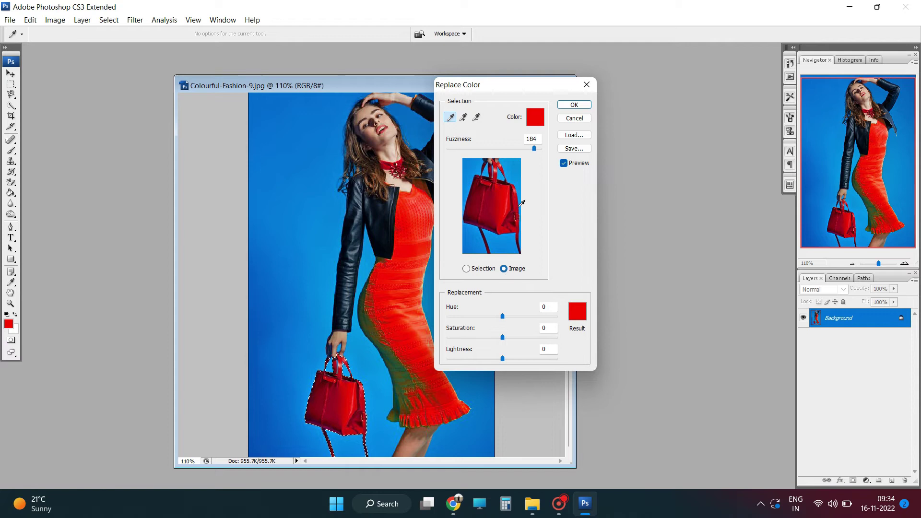
left_click(466, 269)
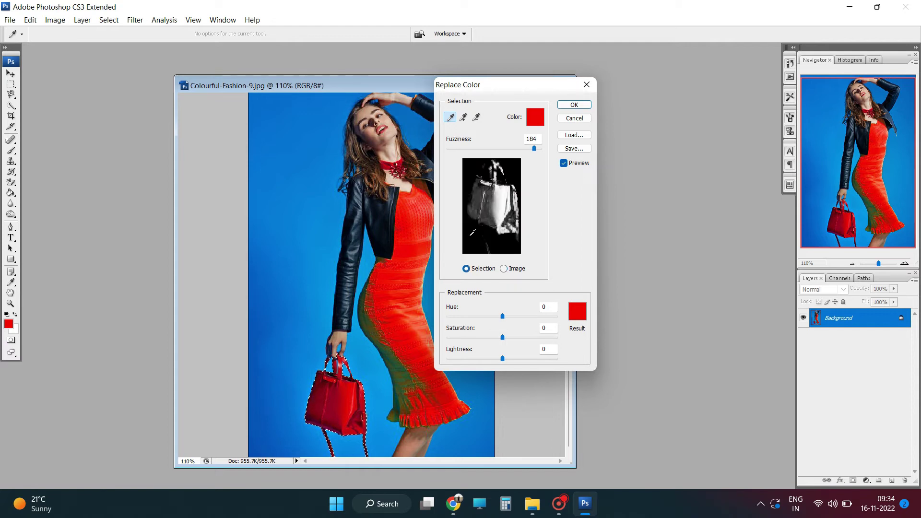
left_click(505, 269)
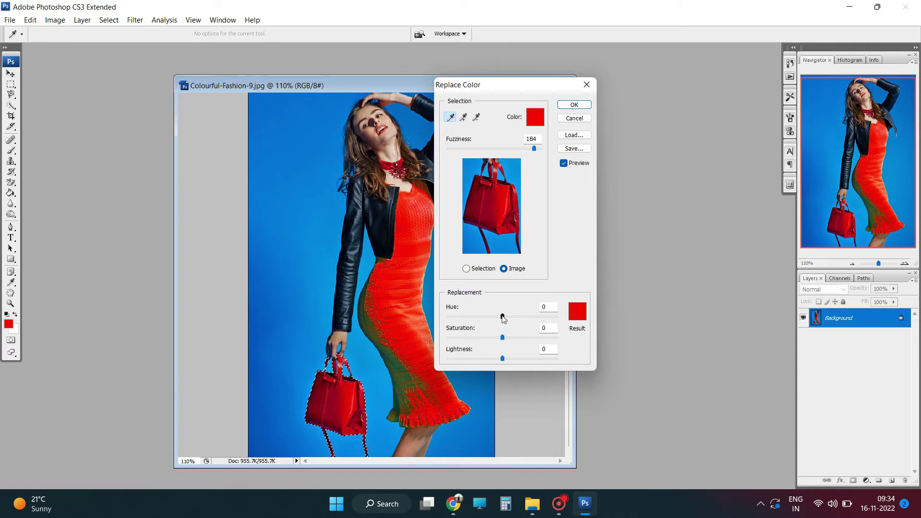
Step: Shift the handbag's hue to -55 and nudge saturation to +6 for magenta
left_click_drag(503, 317, 519, 317)
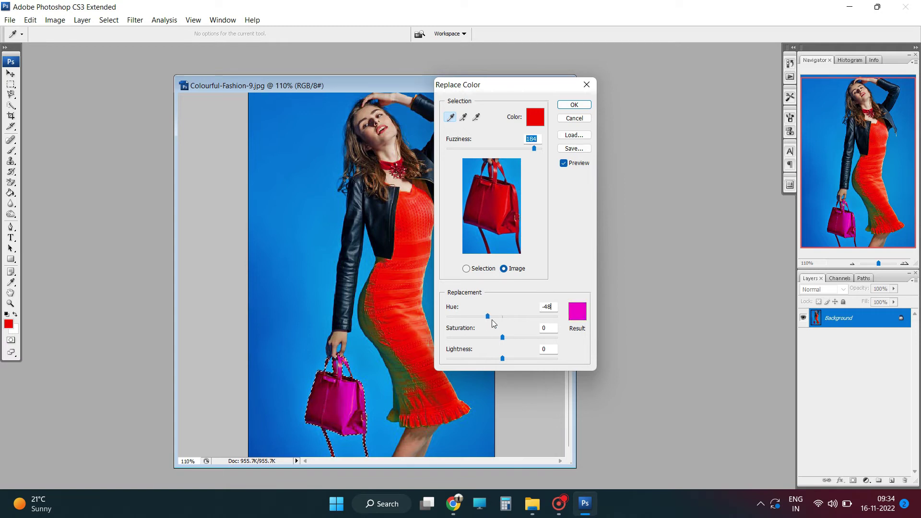
mouse_move(522, 323)
left_mouse_down()
mouse_move(474, 325)
mouse_move(489, 328)
left_mouse_up()
mouse_move(490, 329)
left_mouse_down()
mouse_move(513, 324)
mouse_move(487, 328)
left_mouse_up()
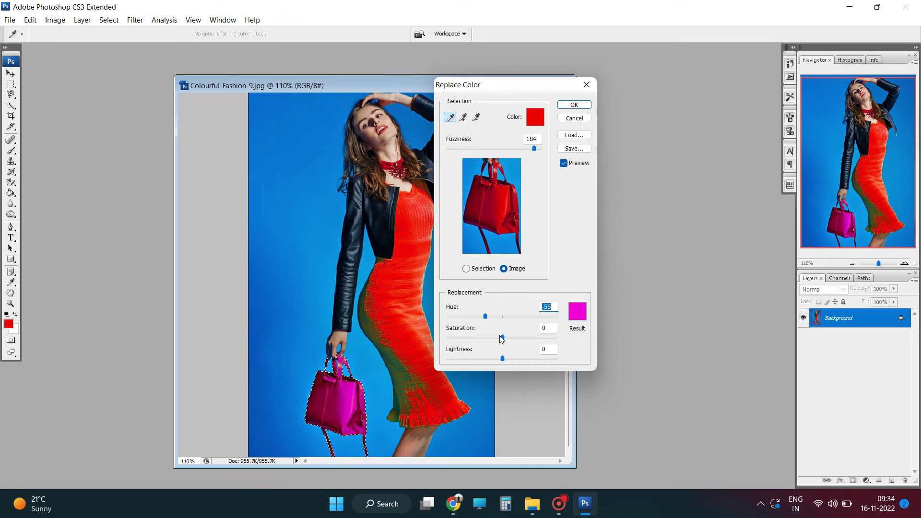
mouse_move(502, 339)
left_mouse_down()
mouse_move(533, 359)
mouse_move(502, 367)
left_mouse_up()
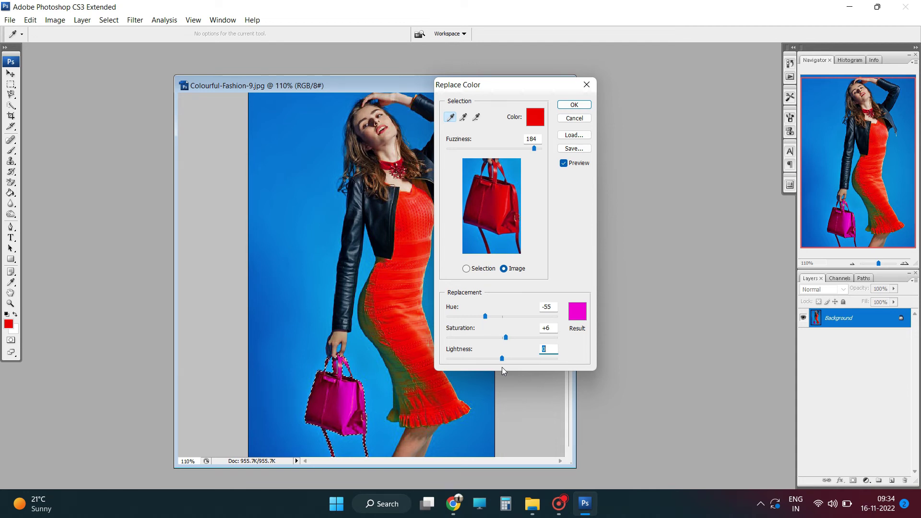
Step: Apply the magenta recolour to the handbag, deselect it, and widen the document window
key("ctrl+d")
left_click(574, 105)
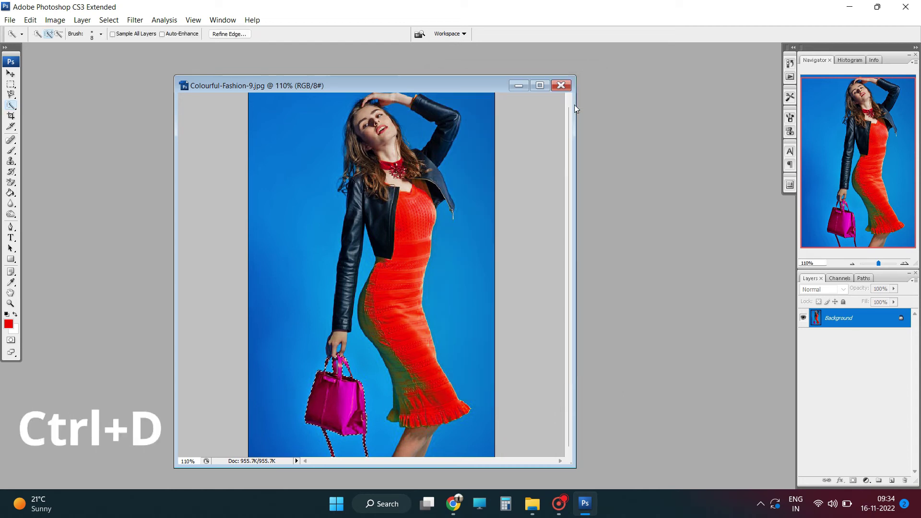
key("ctrl+d")
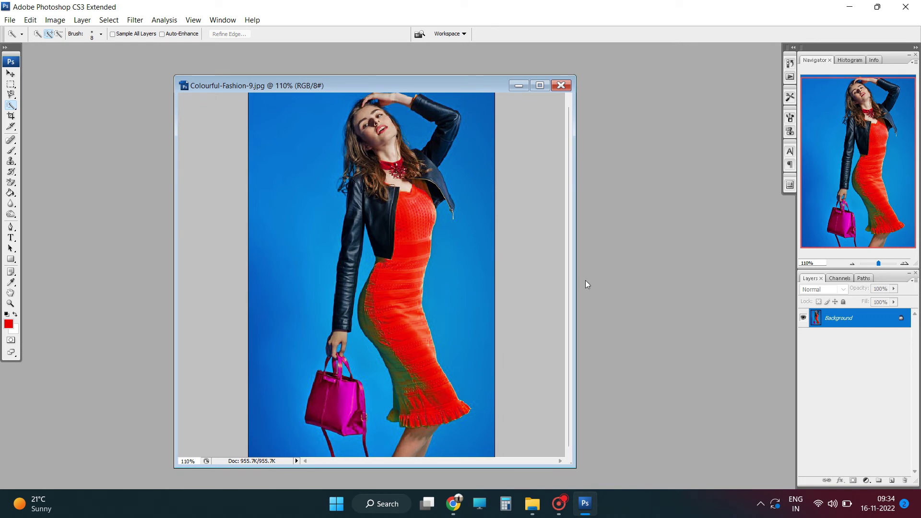
left_click_drag(575, 290, 650, 308)
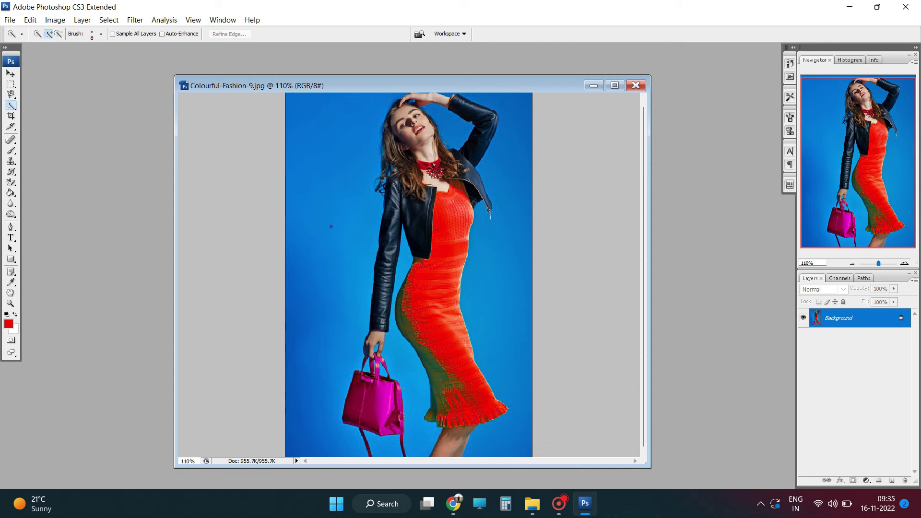
left_click(56, 20)
mouse_move(72, 50)
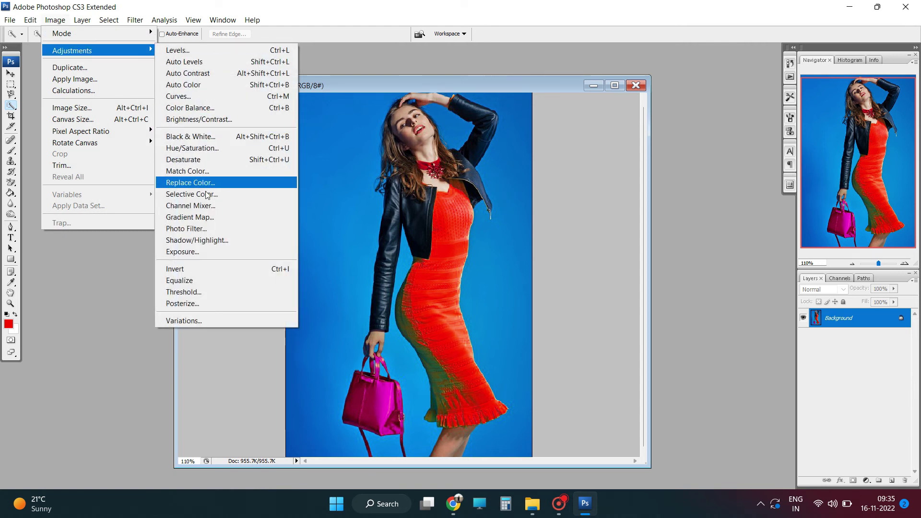
Step: Sample the blue background in Replace Color and begin shifting its hue toward green
left_click(206, 187)
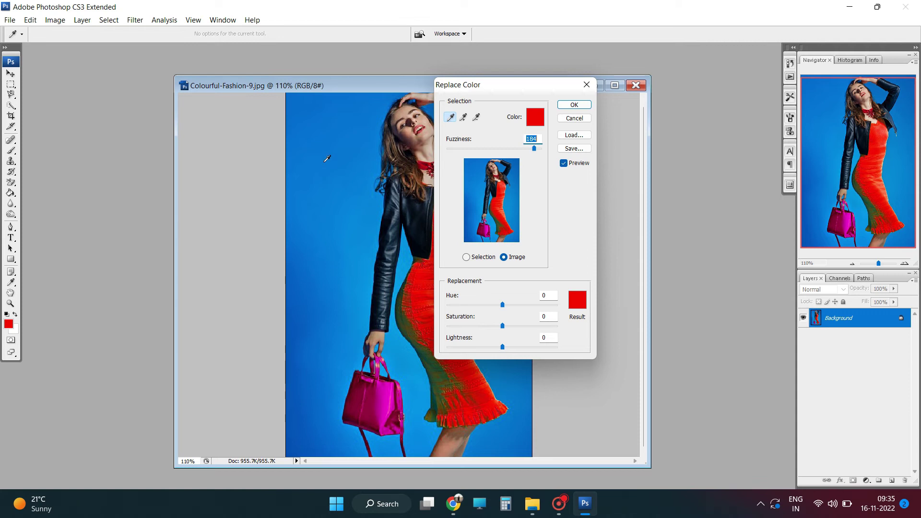
left_click(335, 159)
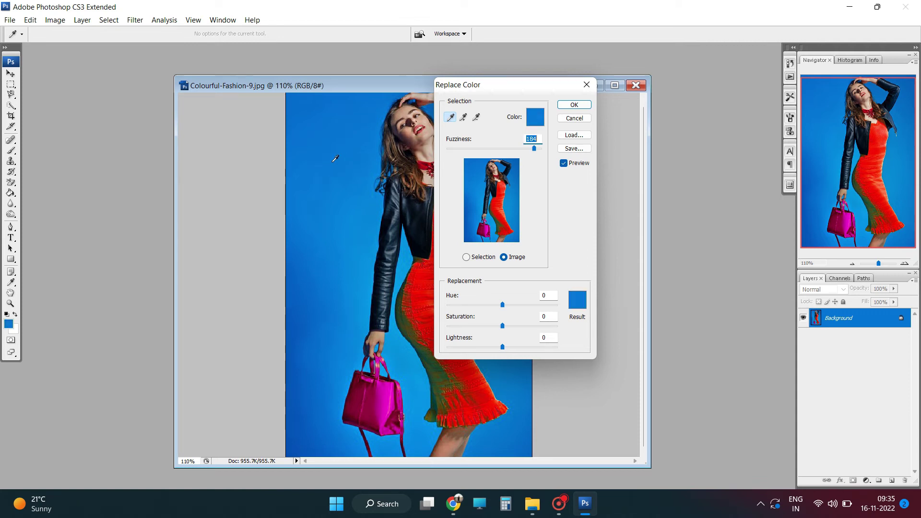
left_click_drag(489, 91, 605, 97)
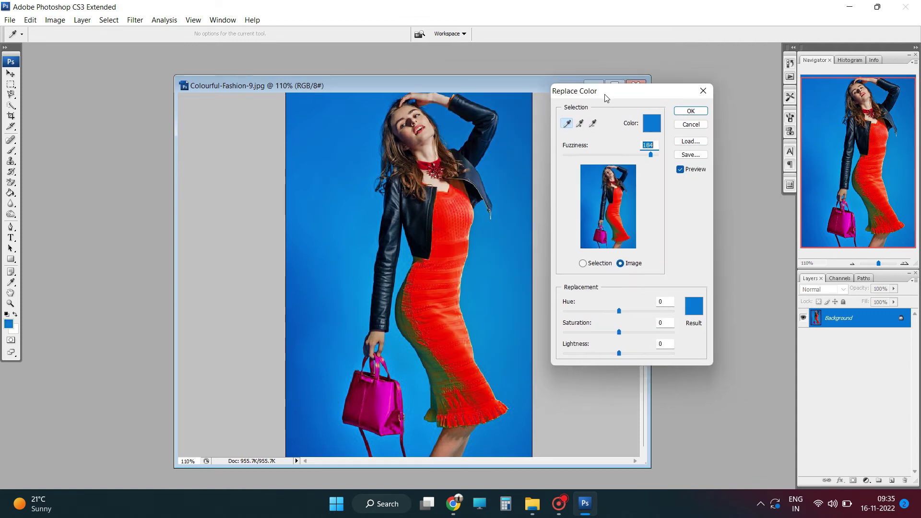
mouse_move(609, 313)
left_mouse_down()
mouse_move(576, 321)
mouse_move(610, 320)
left_mouse_up()
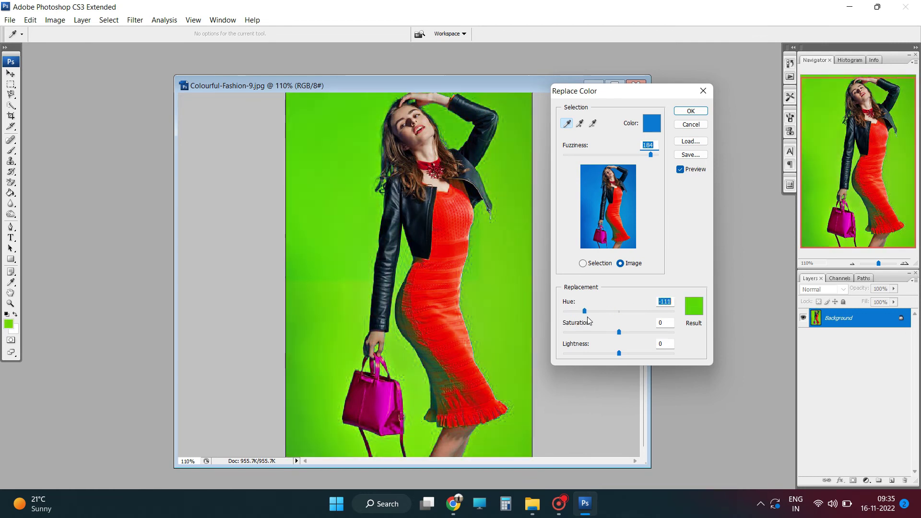
Step: Turn the background green with hue -60, saturation +19 and lightness -12, and apply it
mouse_move(610, 319)
left_mouse_down()
mouse_move(686, 316)
mouse_move(531, 345)
mouse_move(634, 342)
mouse_move(545, 362)
left_mouse_up()
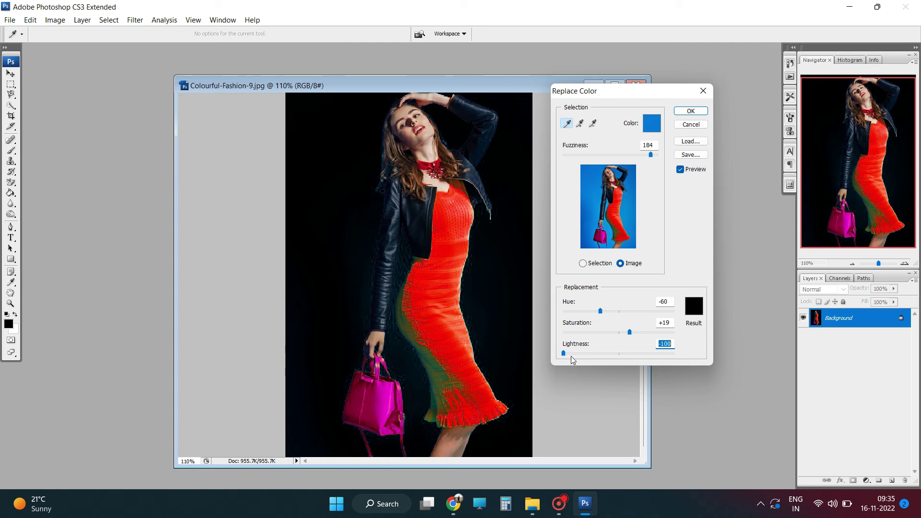
mouse_move(587, 353)
left_mouse_down()
mouse_move(710, 349)
mouse_move(597, 365)
mouse_move(613, 366)
left_mouse_up()
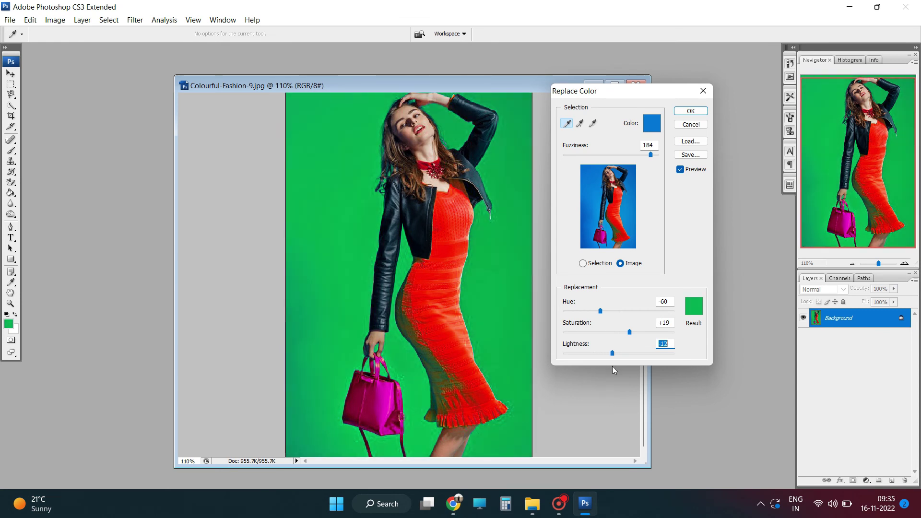
left_click(691, 112)
Step: Save As into D:\Tech Talks\How to change colour Photoshop, naming the file 'Colourful-Fashion- edited'
left_click(10, 20)
left_click(53, 171)
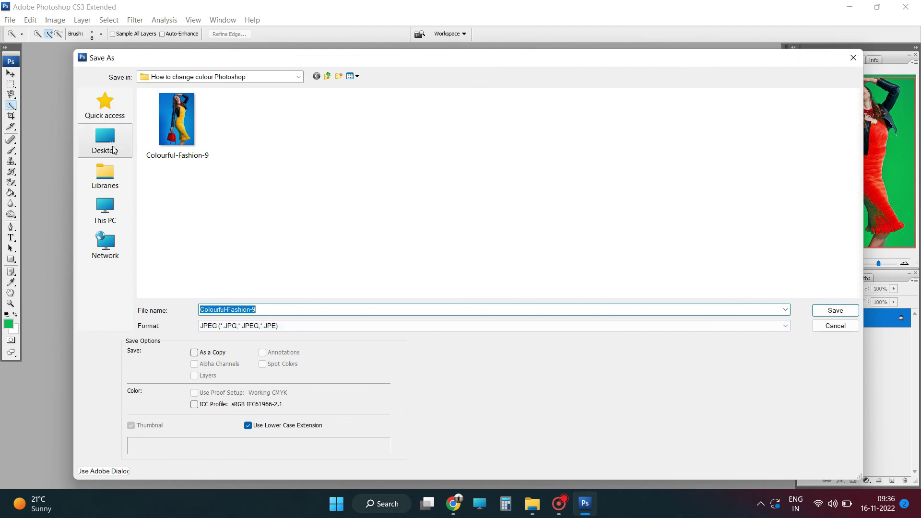
left_click(105, 210)
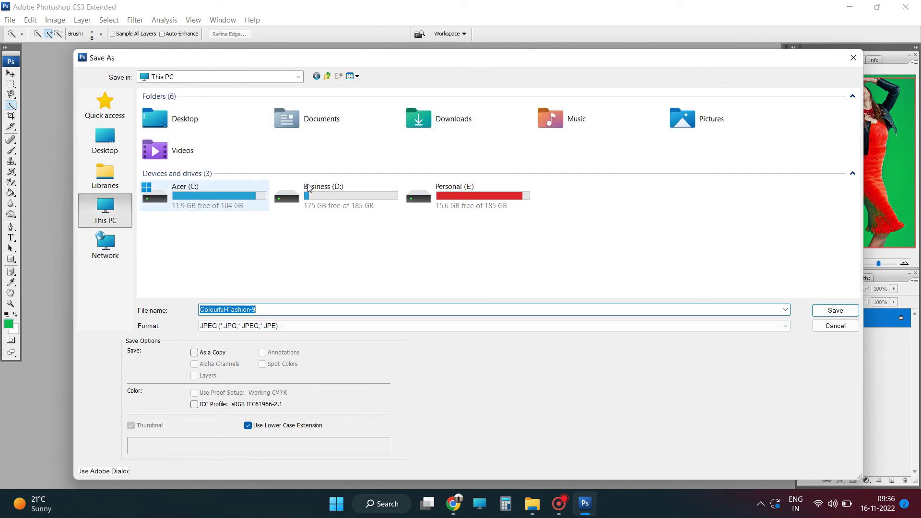
double_click(370, 194)
double_click(181, 163)
double_click(192, 115)
left_click(288, 310)
key("BackSpace")
Step: Save it as a maximum-quality JPEG and open the edited photo in Photos
left_click(832, 308)
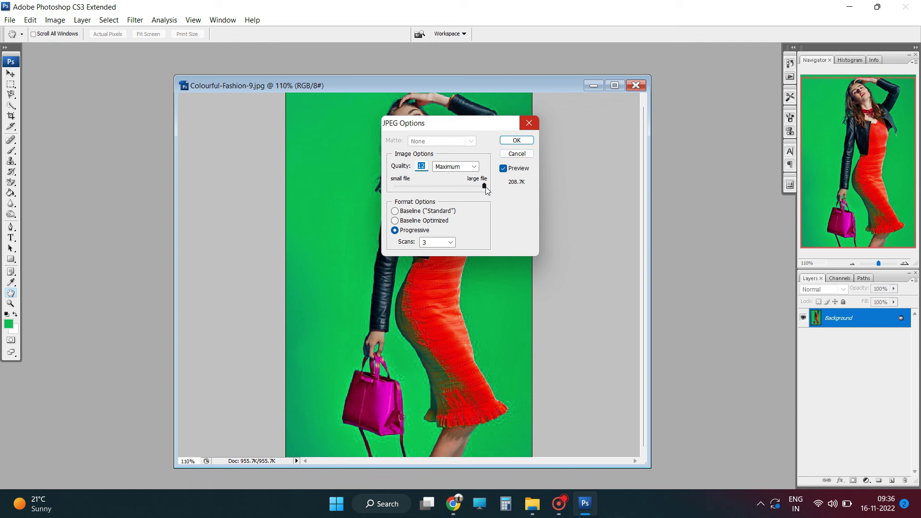
left_click(517, 141)
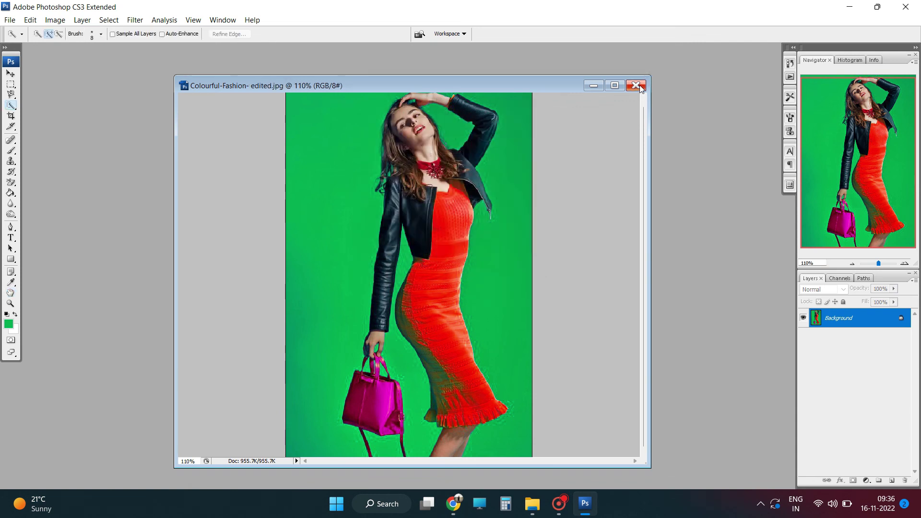
left_click(638, 86)
left_click(533, 504)
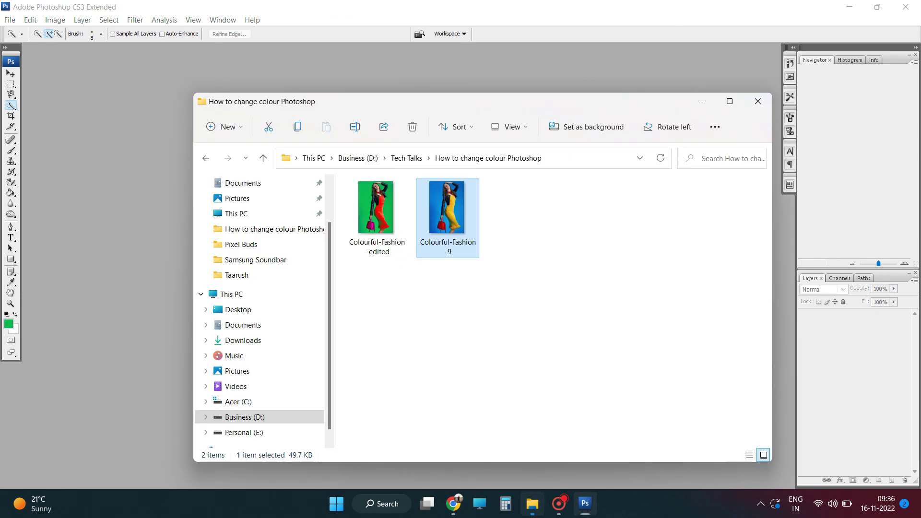
double_click(385, 209)
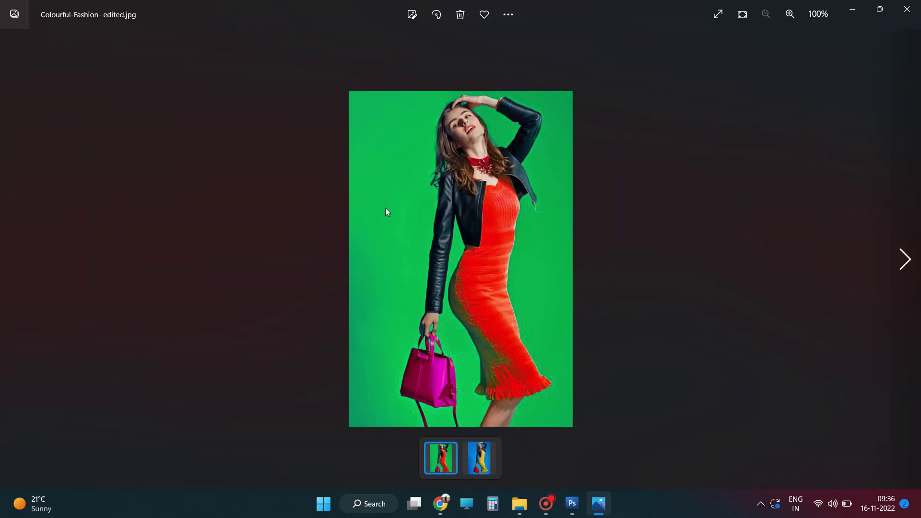
Step: Flip between the edited and original photos and zoom in and out on the dress
key("Right")
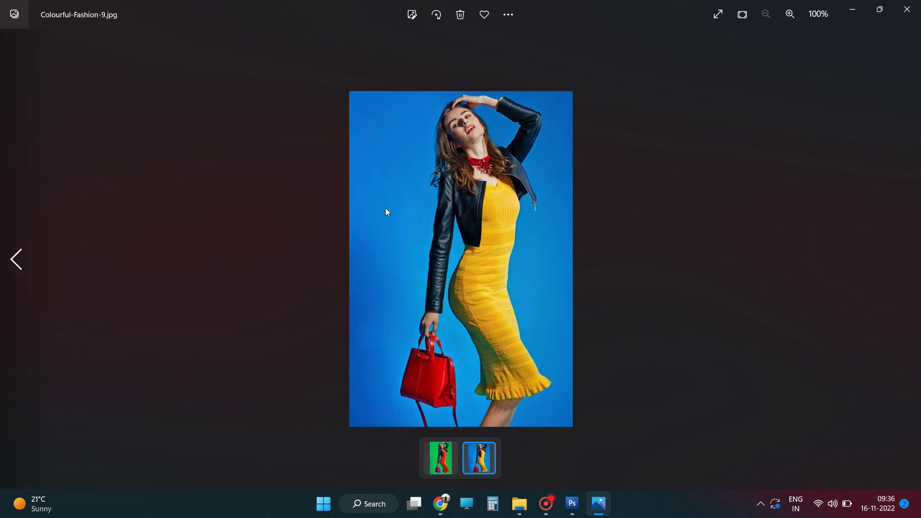
key("Left")
key("Right")
key("Left")
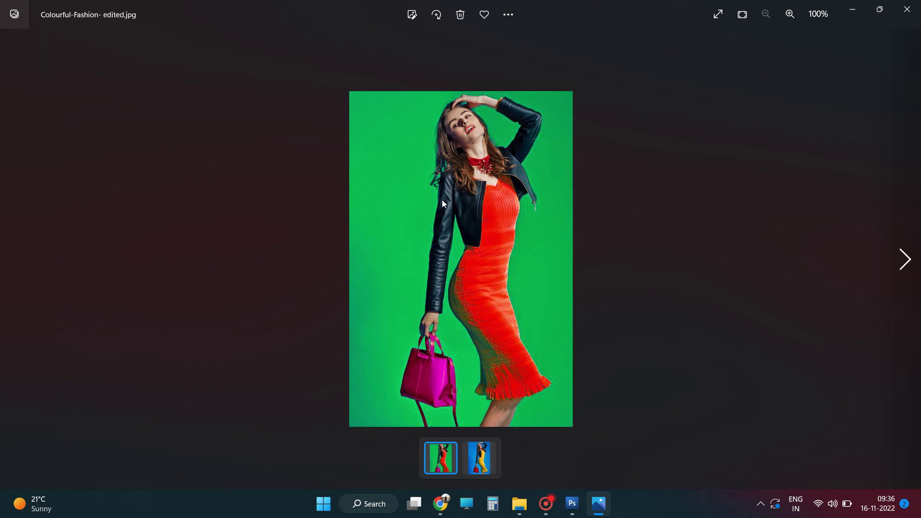
scroll(547, 238, "up", 3)
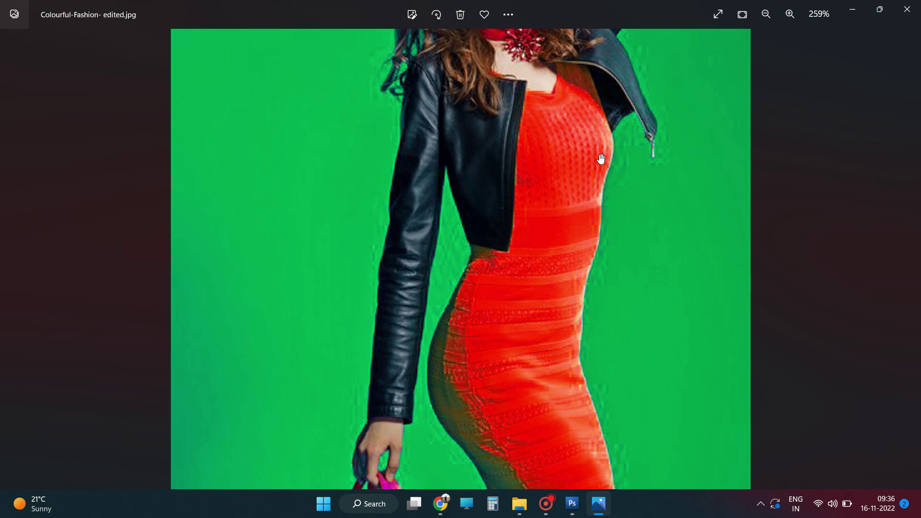
scroll(573, 349, "down", 3)
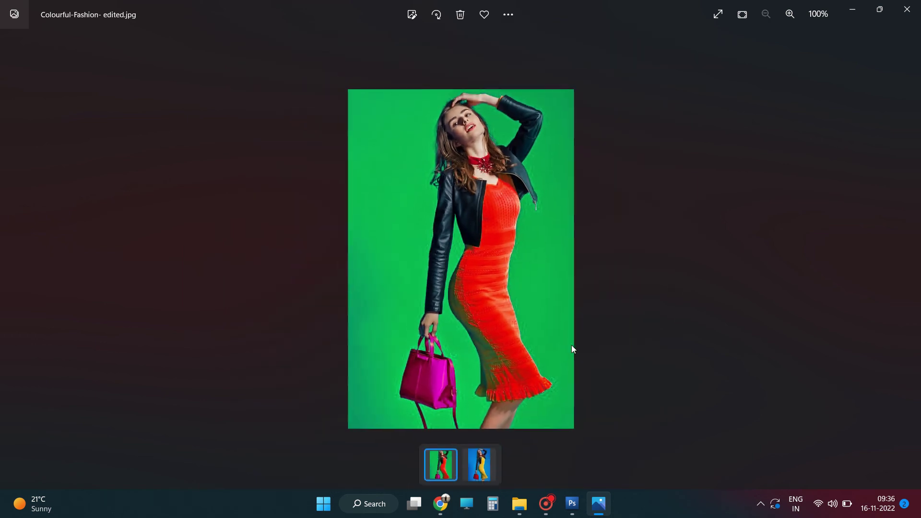
Step: Zoom into the dress on the original blue-background photo, then back out
key("Right")
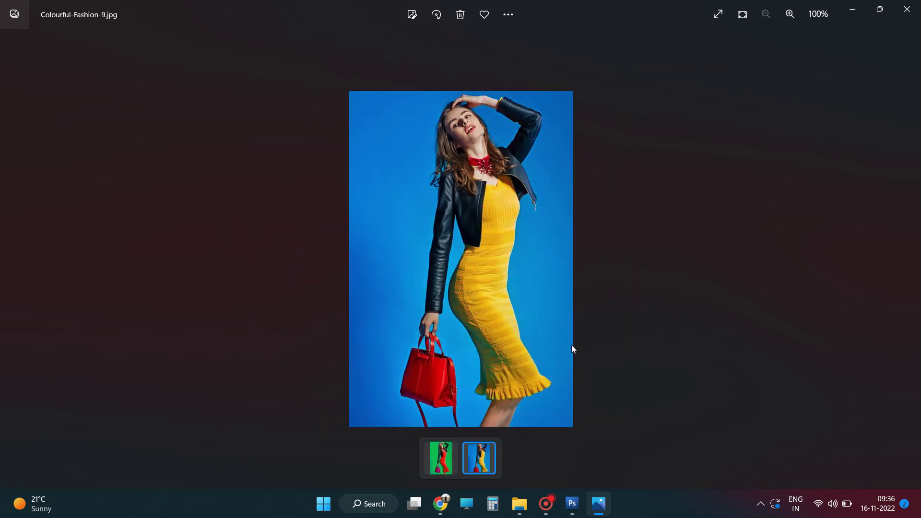
scroll(572, 345, "up", 3)
scroll(572, 349, "up", 1)
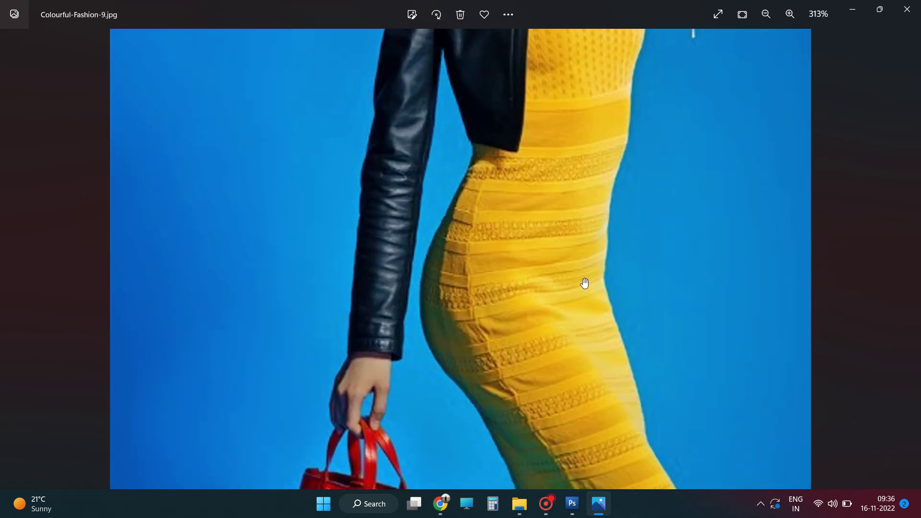
scroll(585, 283, "up", 1)
scroll(624, 230, "up", 1)
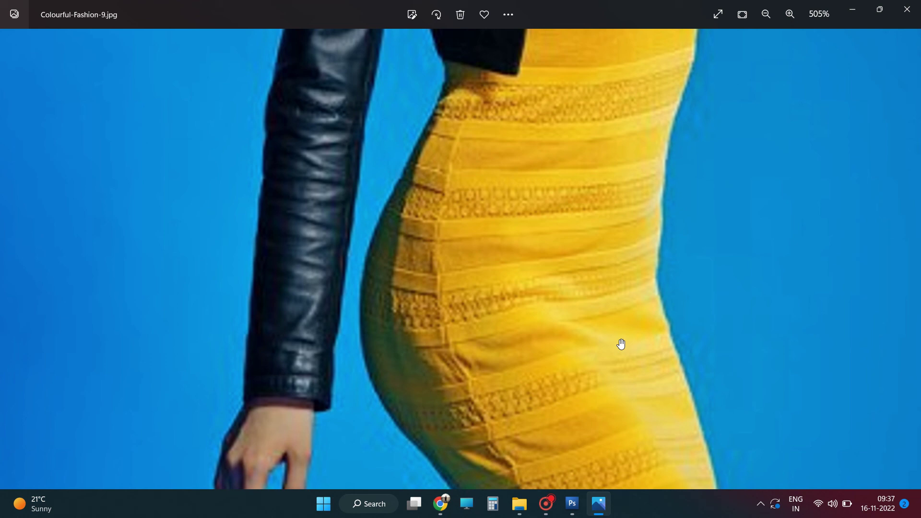
scroll(621, 344, "down", 2)
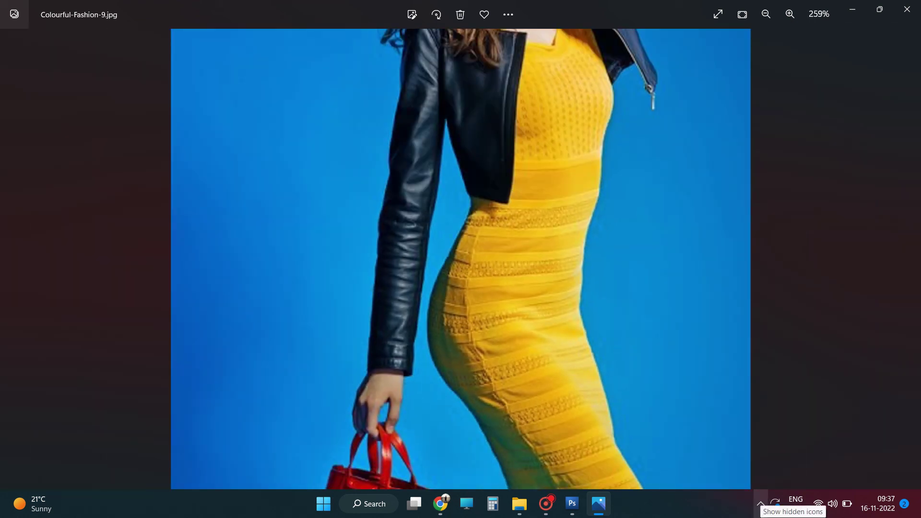
scroll(642, 336, "down", 3)
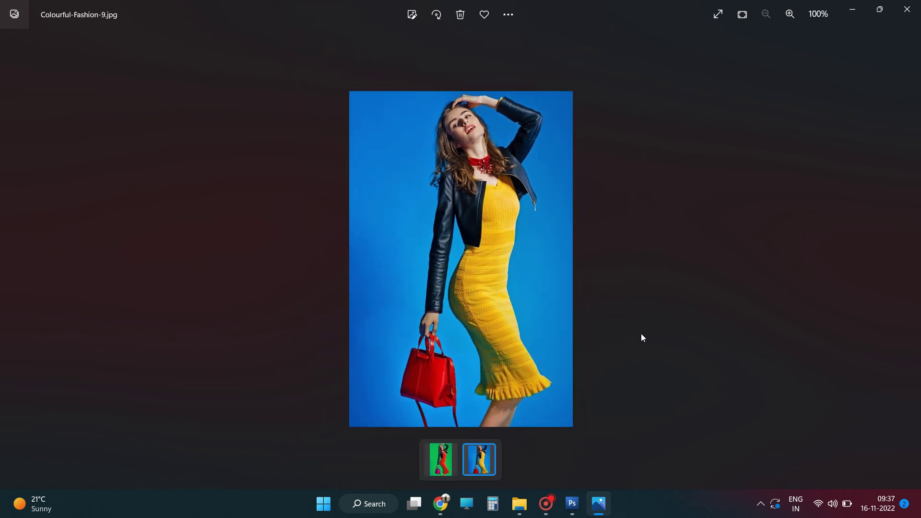
Step: Toggle rapidly between edited and original, ending on Colourful-Fashion-9.jpg, then close Photos
key("Left")
key("Right")
key("Left")
key("Right")
key("Left")
key("Right")
key("Left")
key("Right")
key("Left")
key("Right")
key("Left")
key("Right")
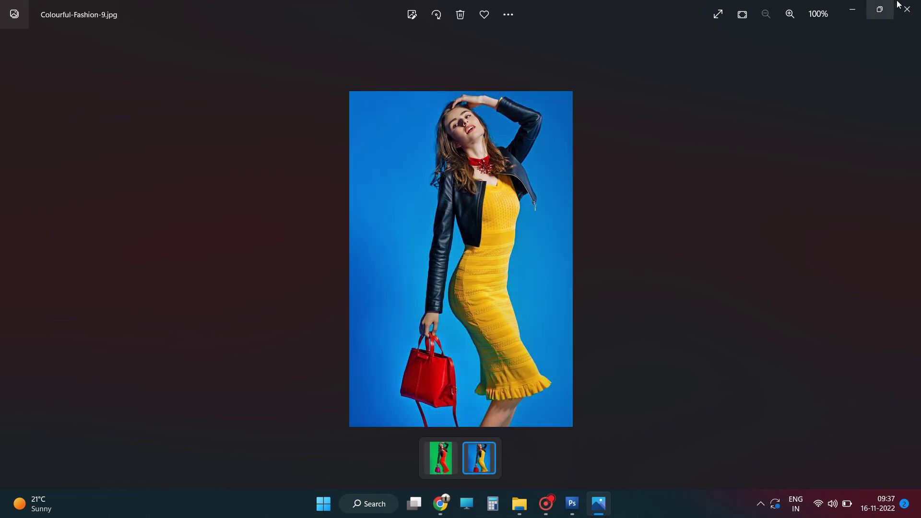
left_click(907, 9)
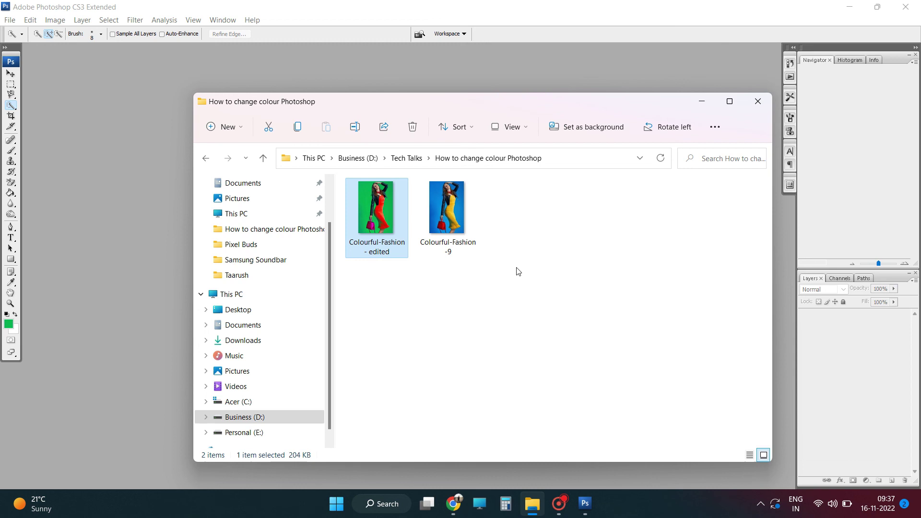